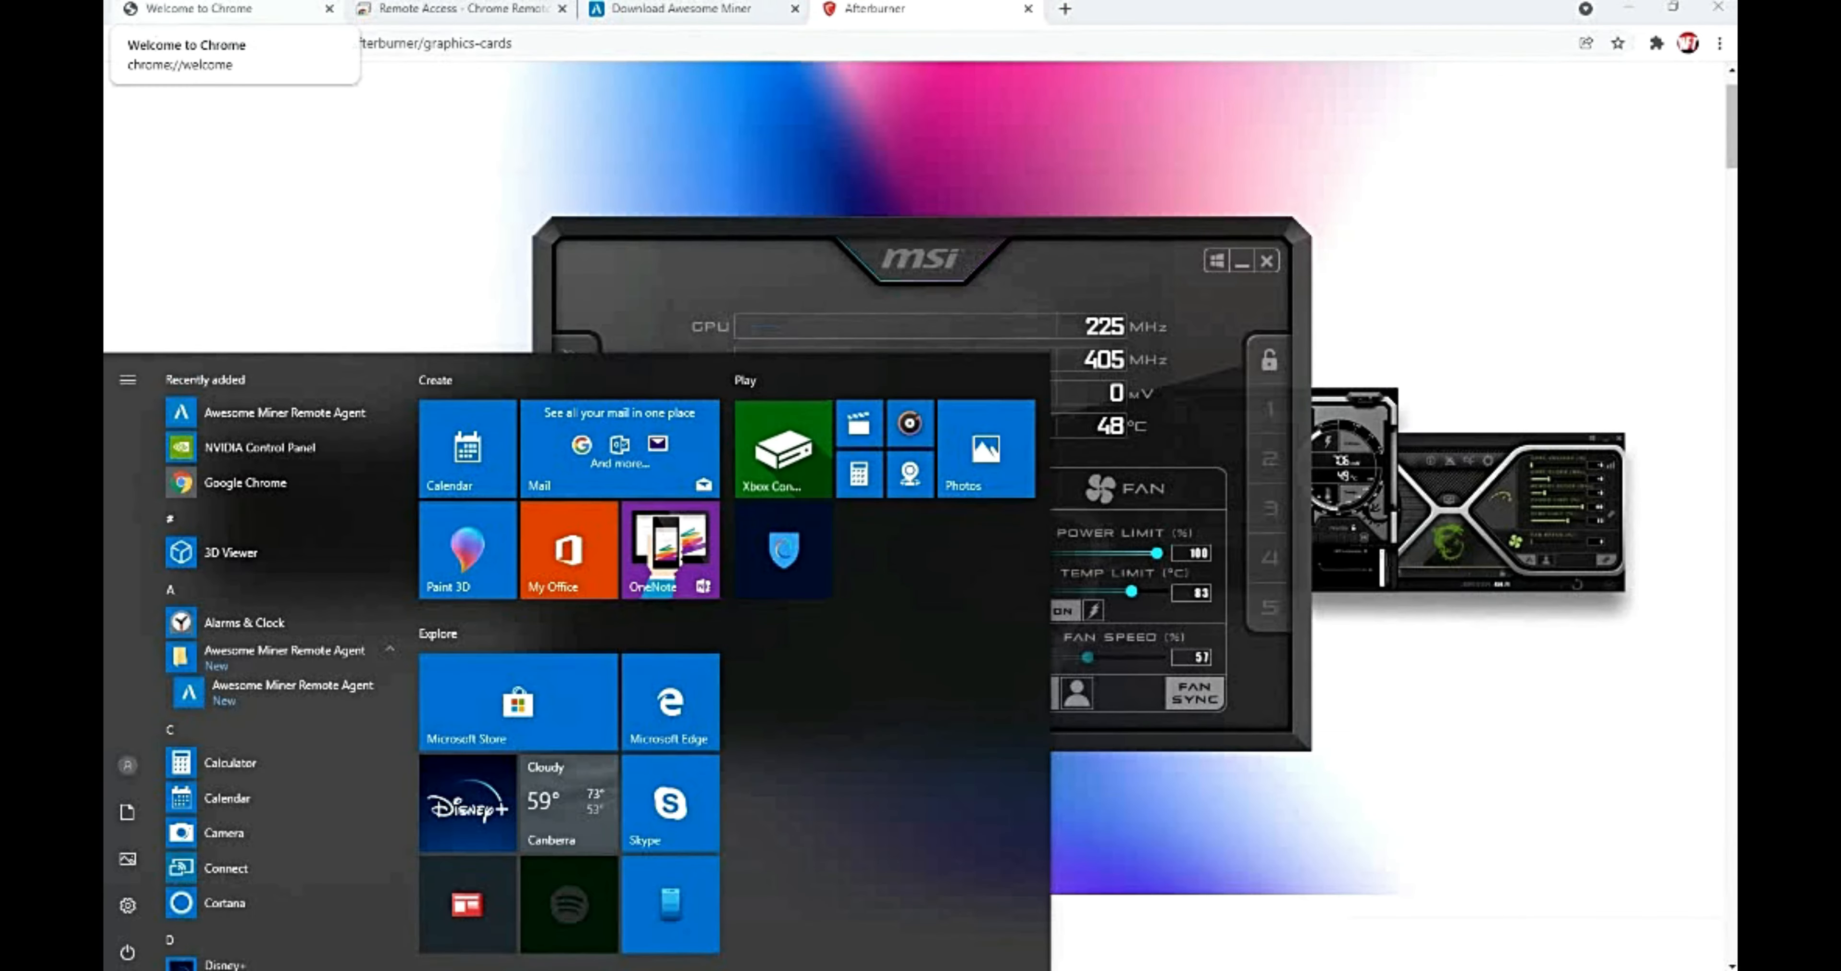
Launch the Awesome Miner Remote Agent and check the system tray for it.
click(203, 691)
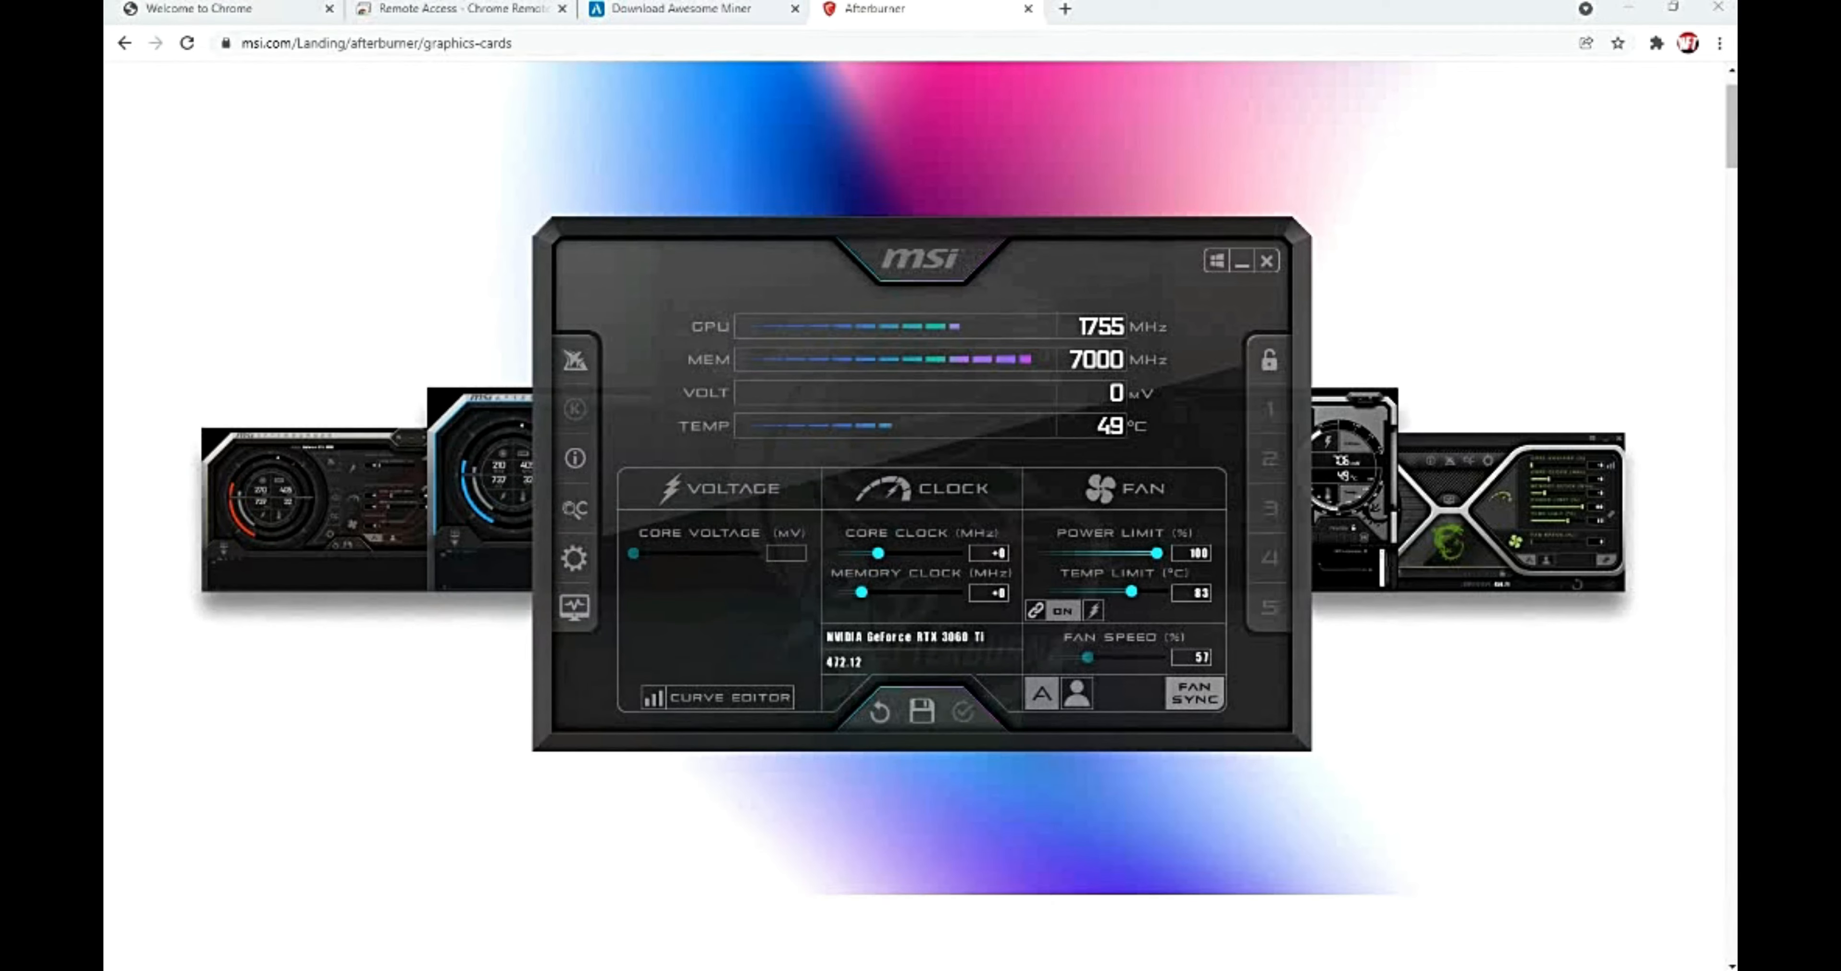
click(1564, 970)
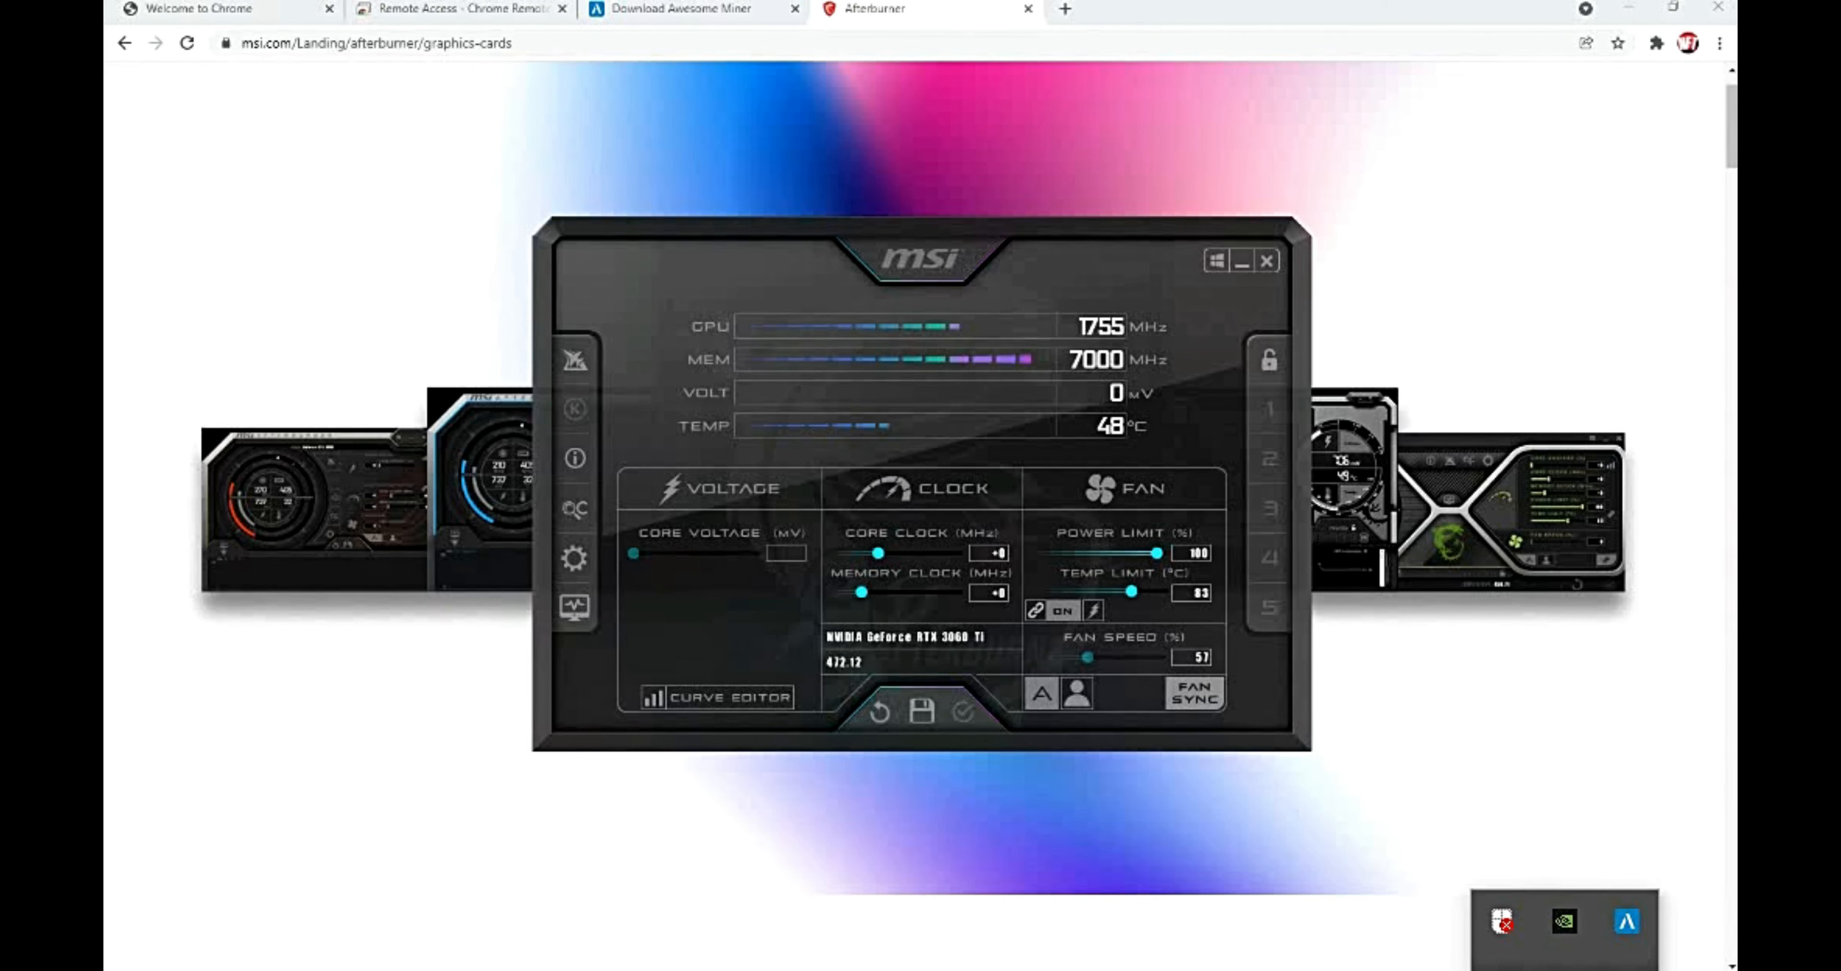
click(1564, 970)
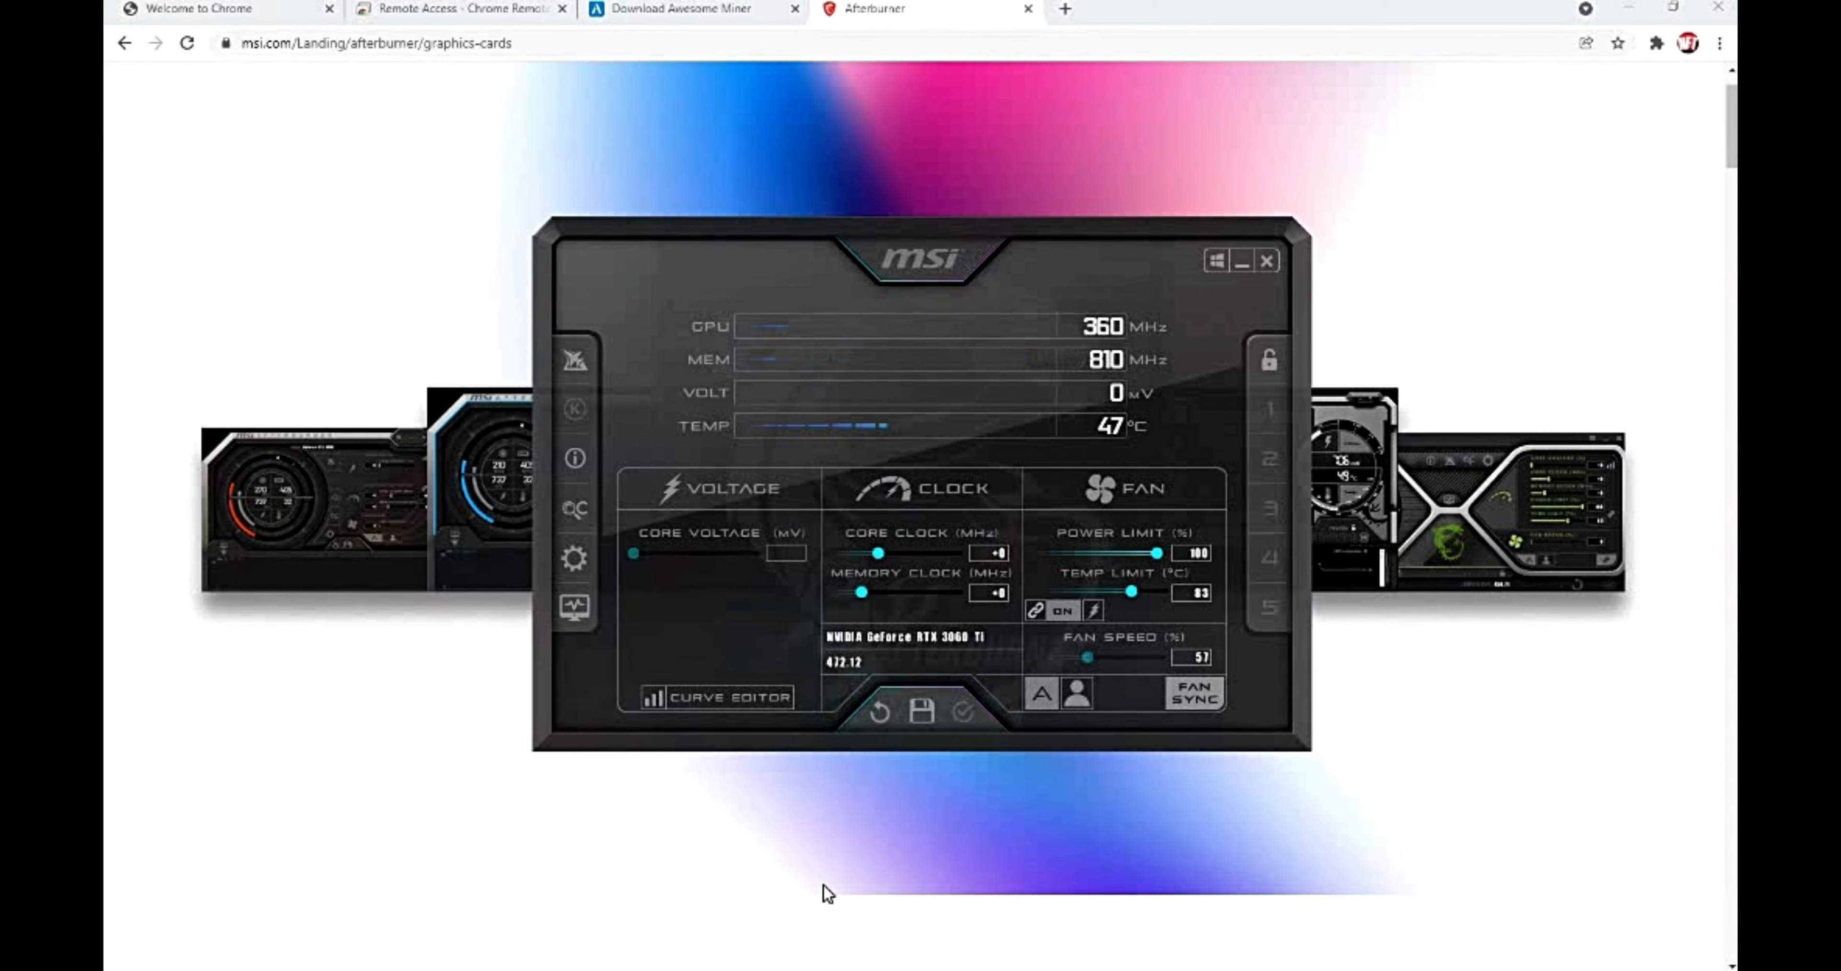
Reposition the MSI Afterburner window and change when Windows requires sign-in after being away.
drag(949, 260, 506, 183)
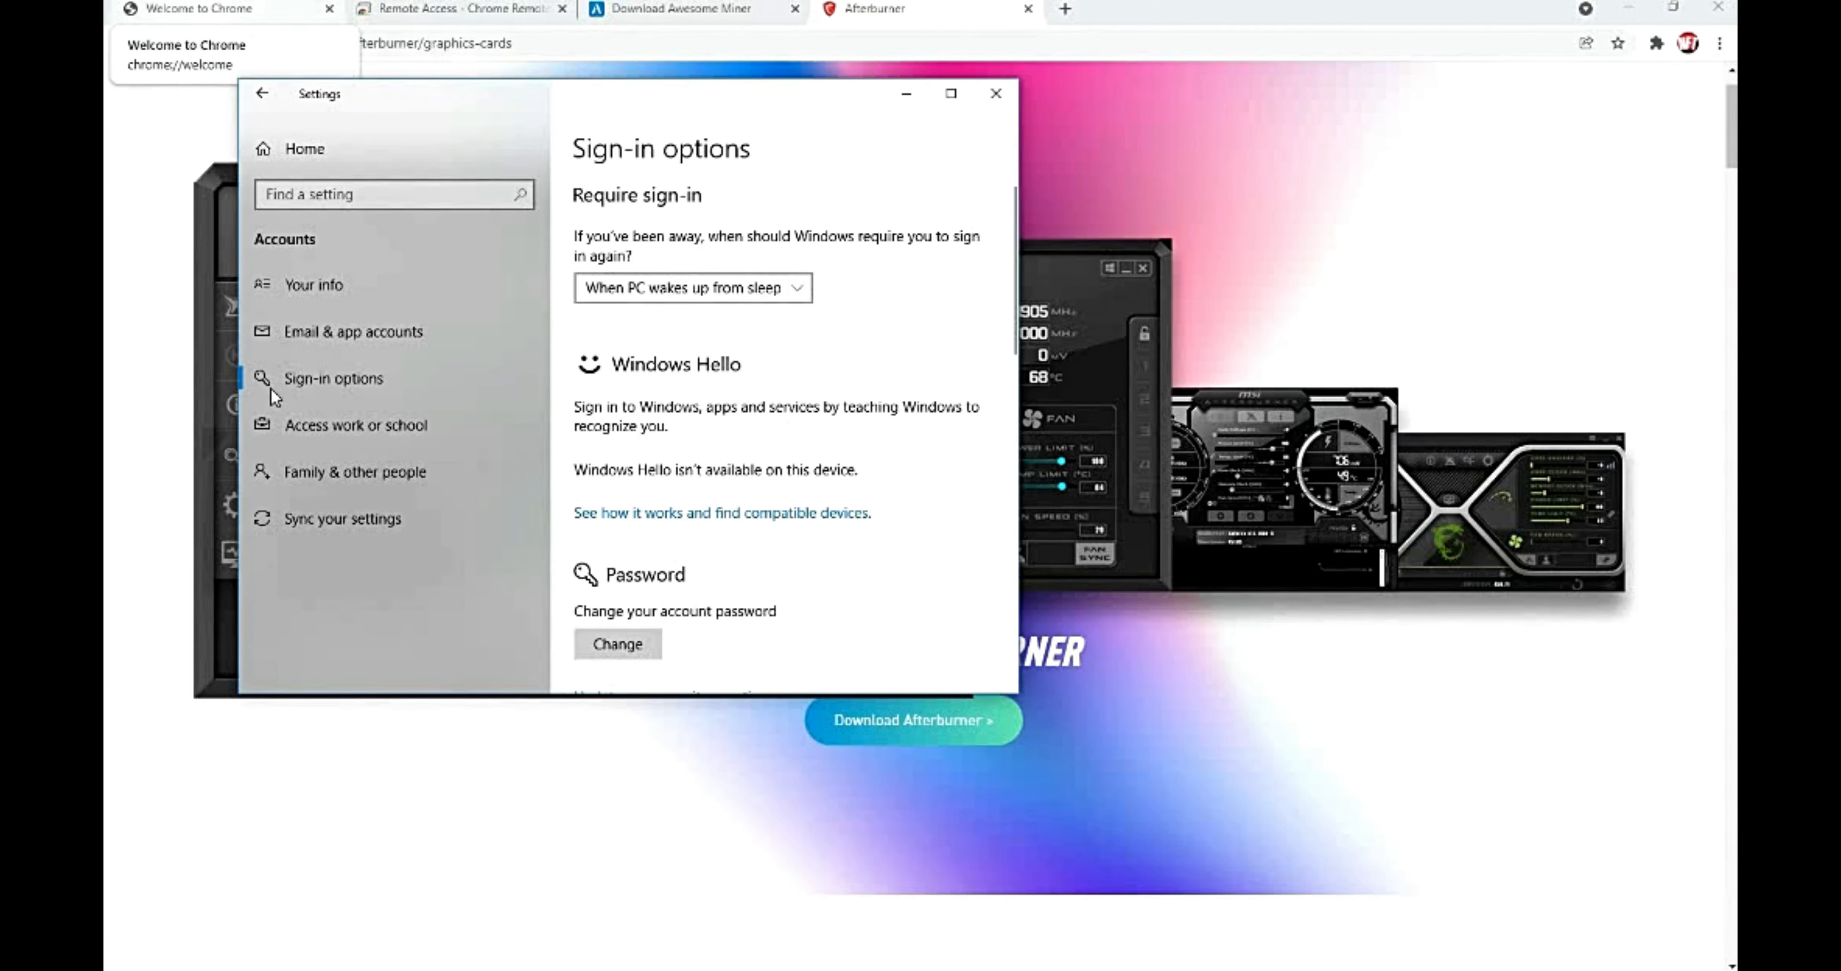
click(793, 289)
click(688, 246)
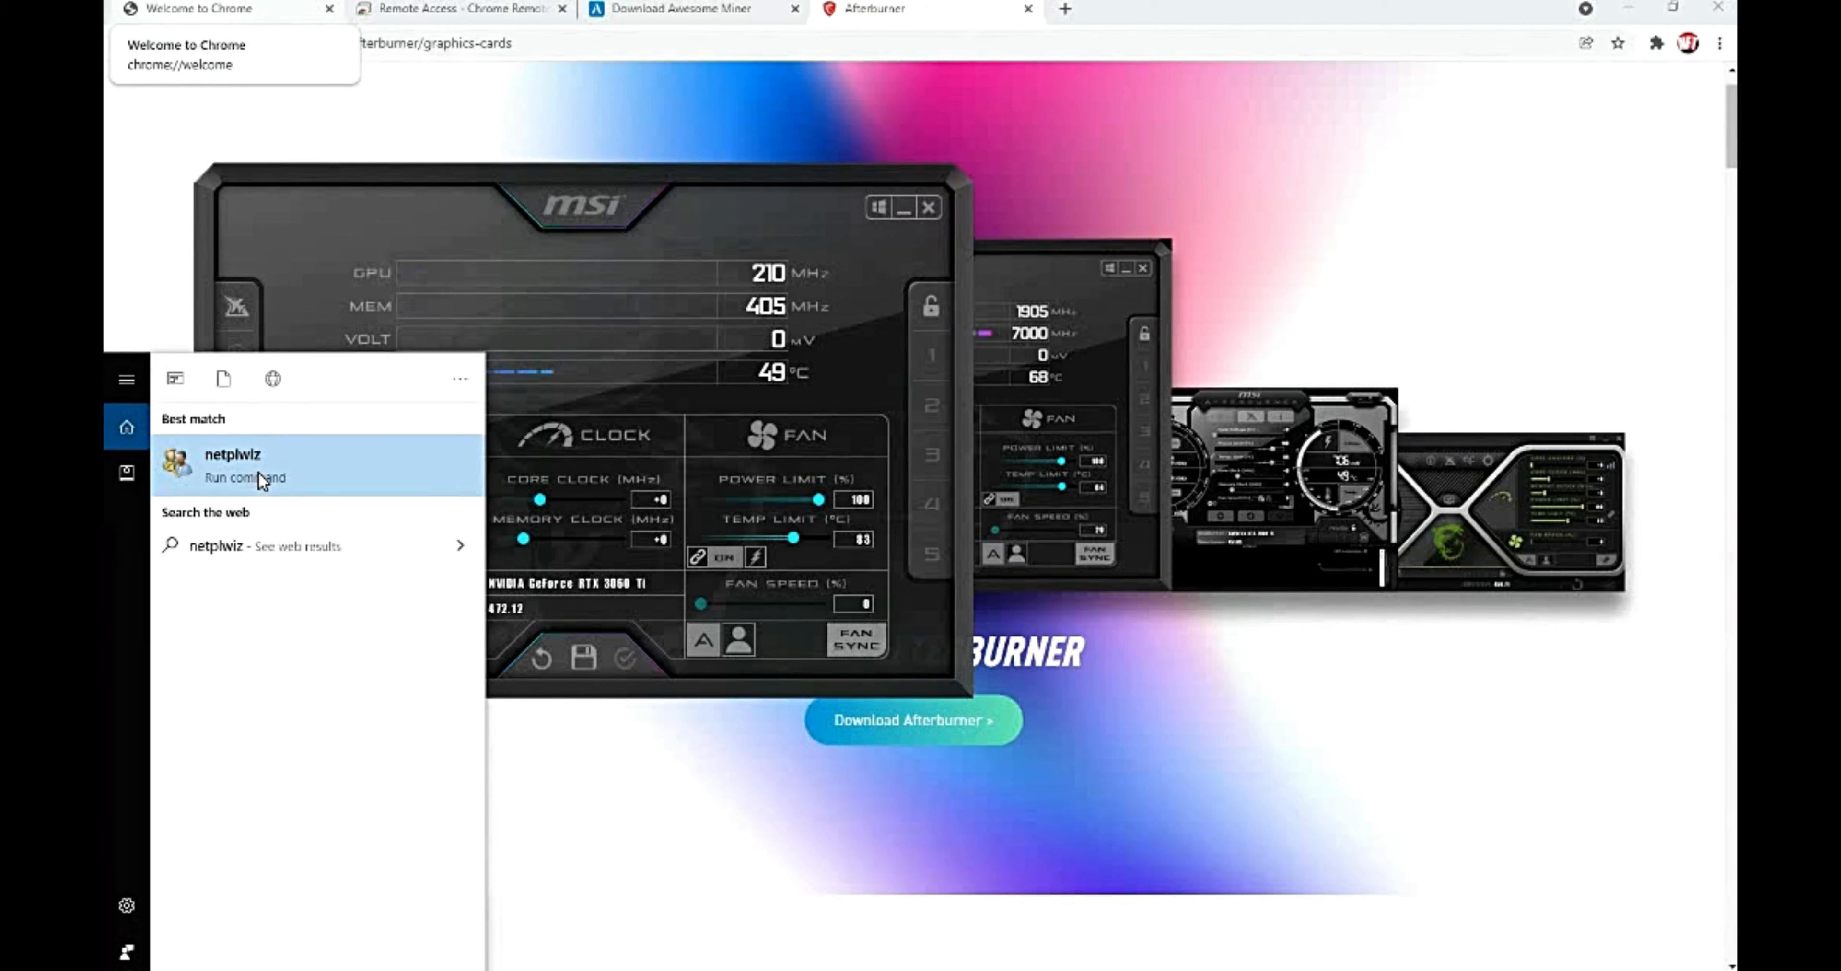
Open netplwiz and apply turning off the requirement to enter a user name and password for this computer.
click(309, 458)
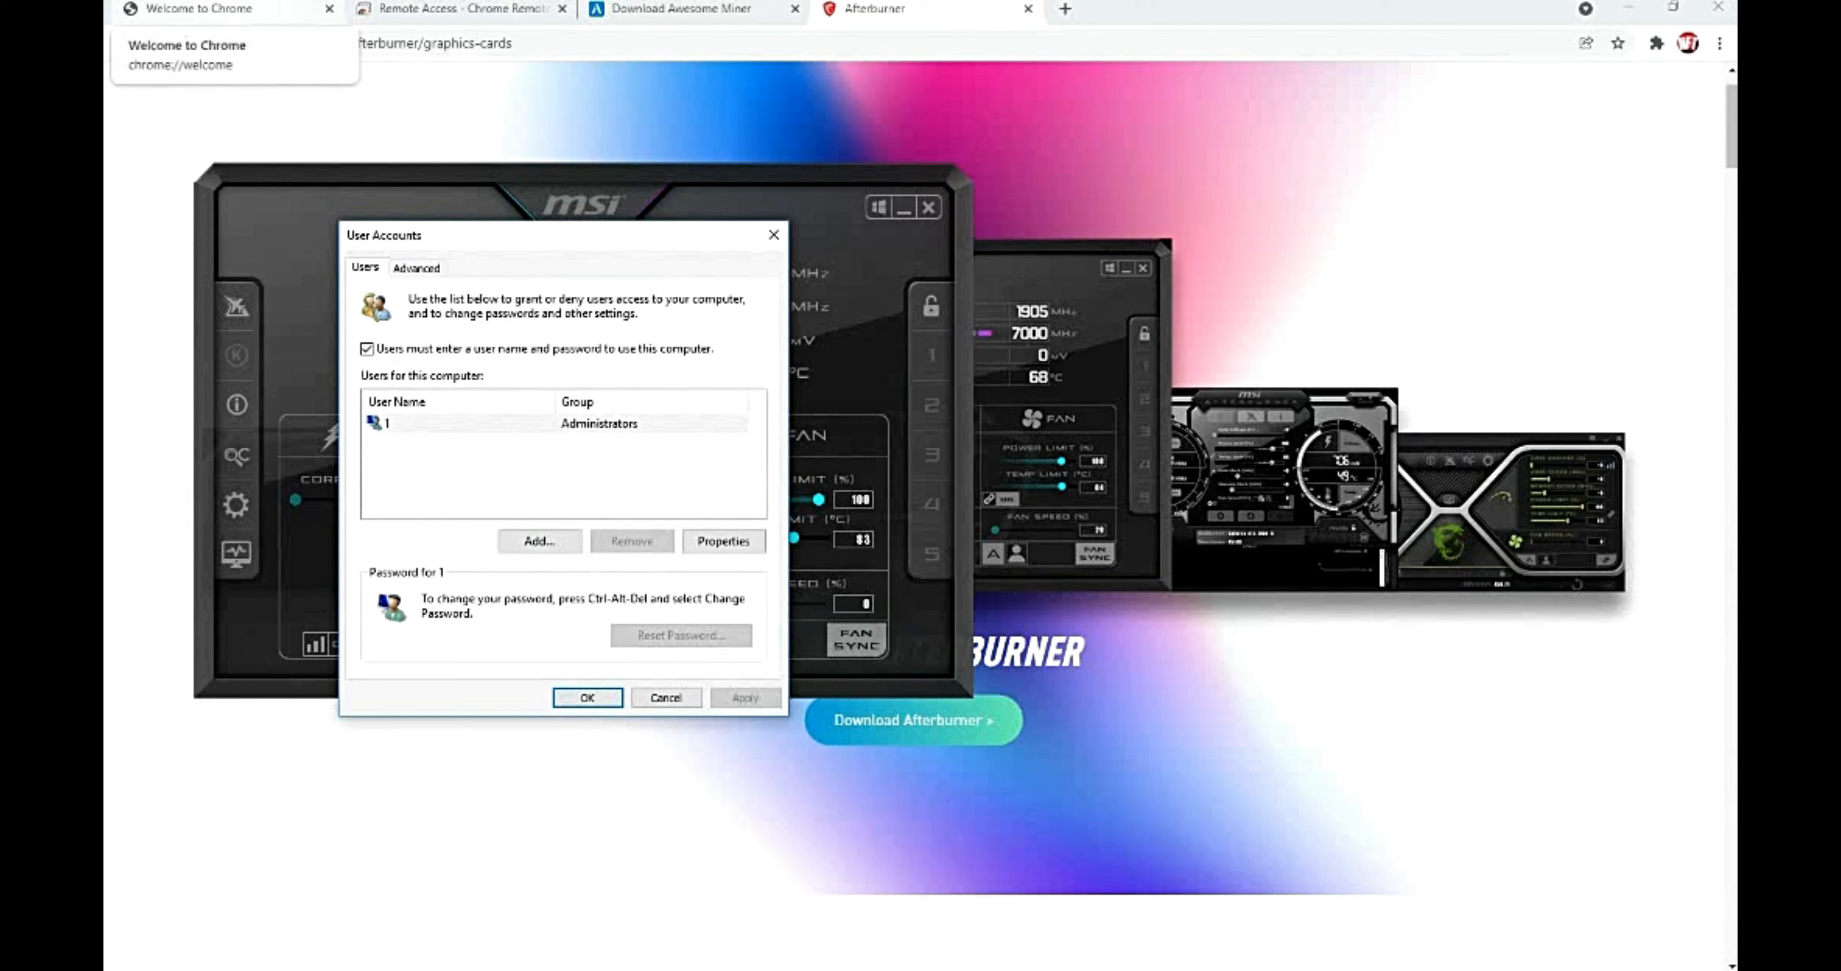
click(367, 350)
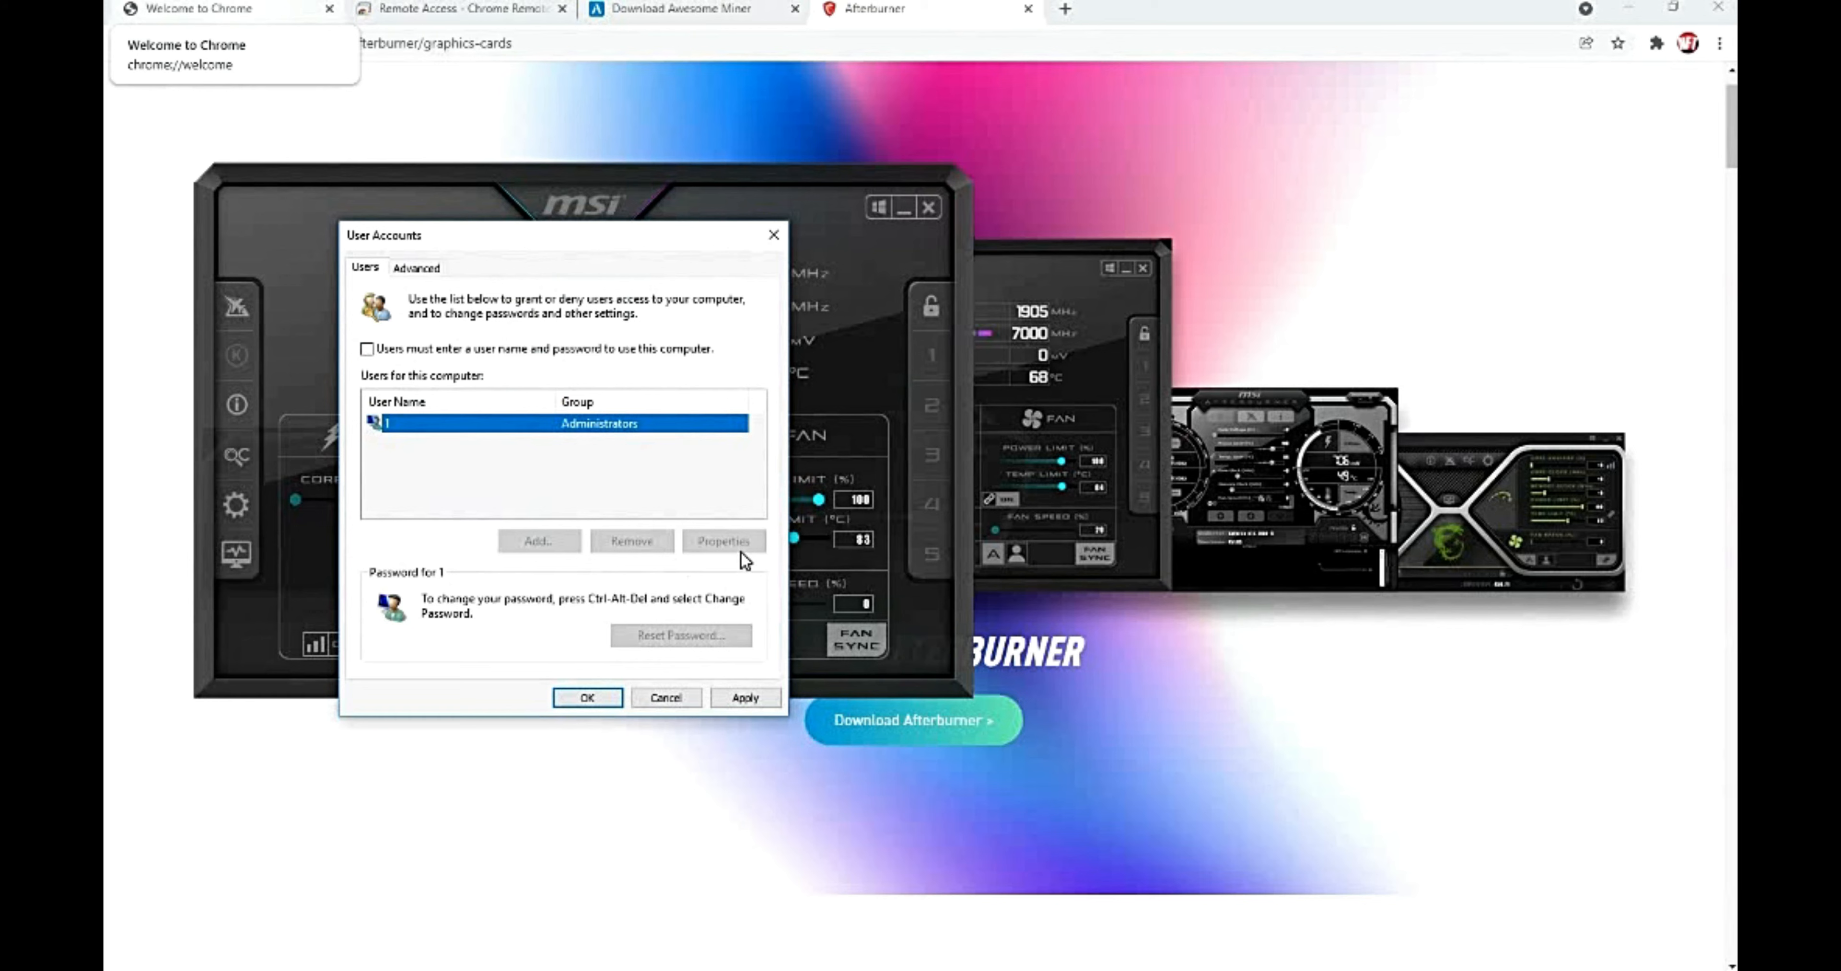
click(745, 698)
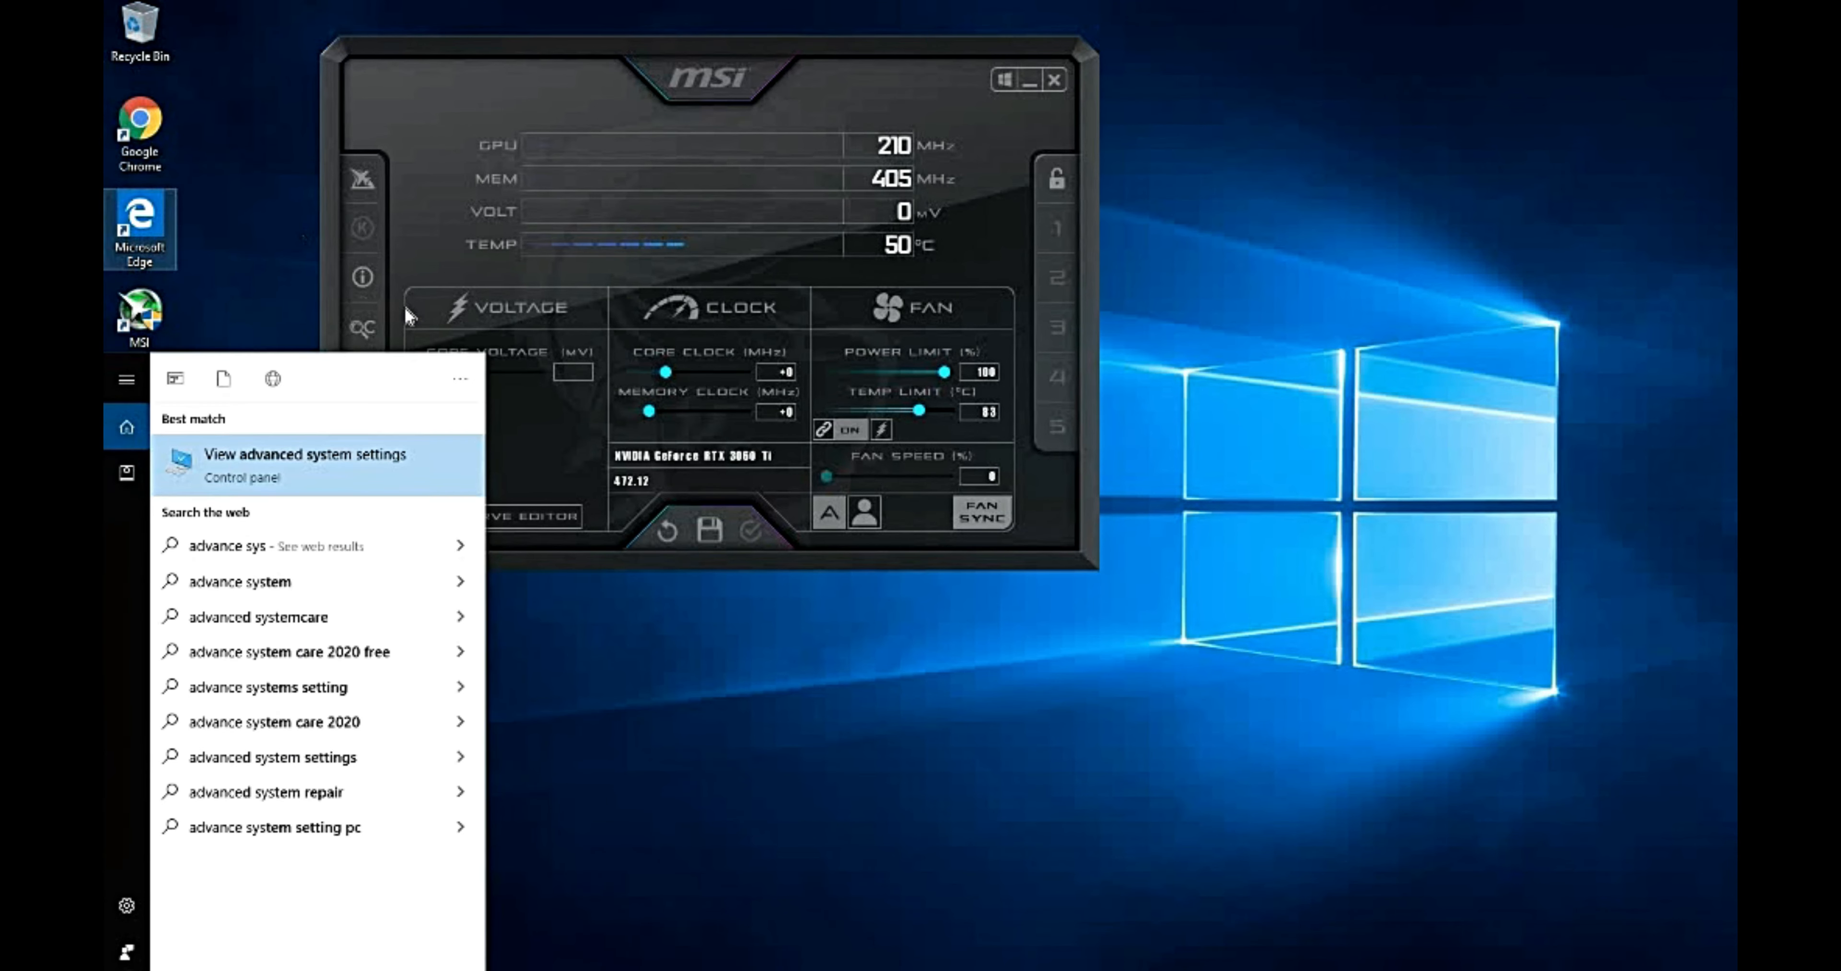
Disable automatic paging file management and set drive C: to a custom size of 1911 MB initial and 209302 MB maximum.
click(365, 474)
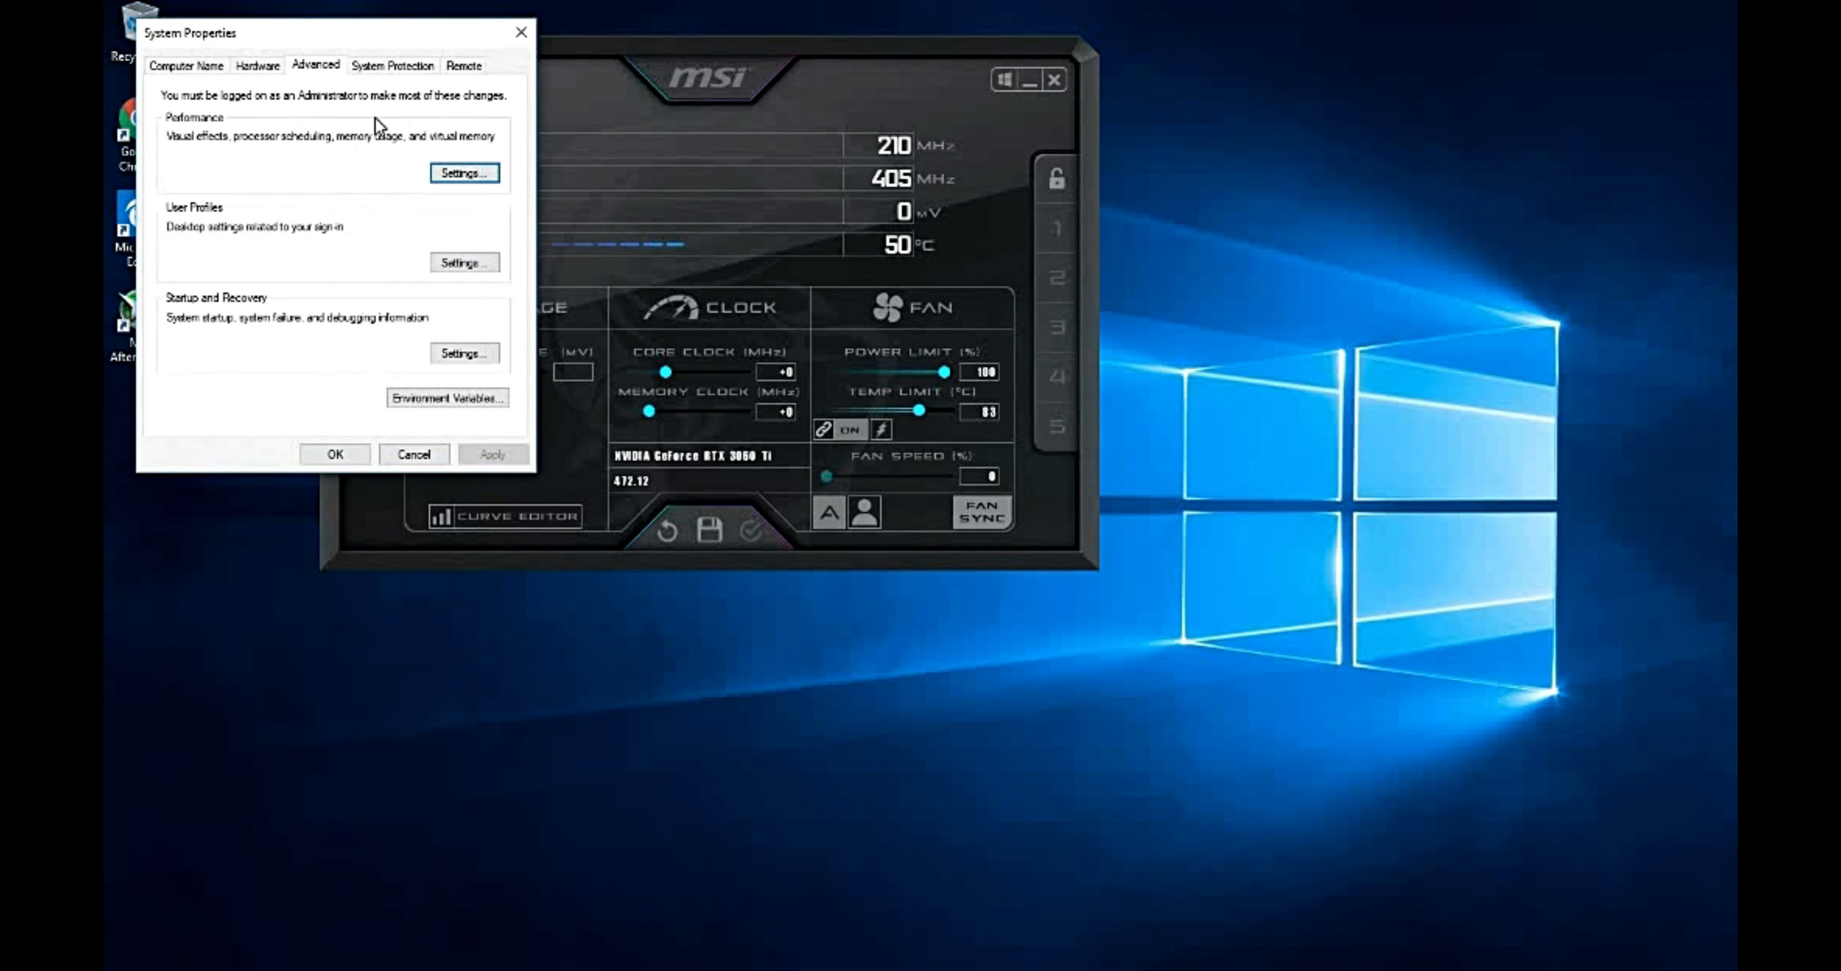
click(483, 172)
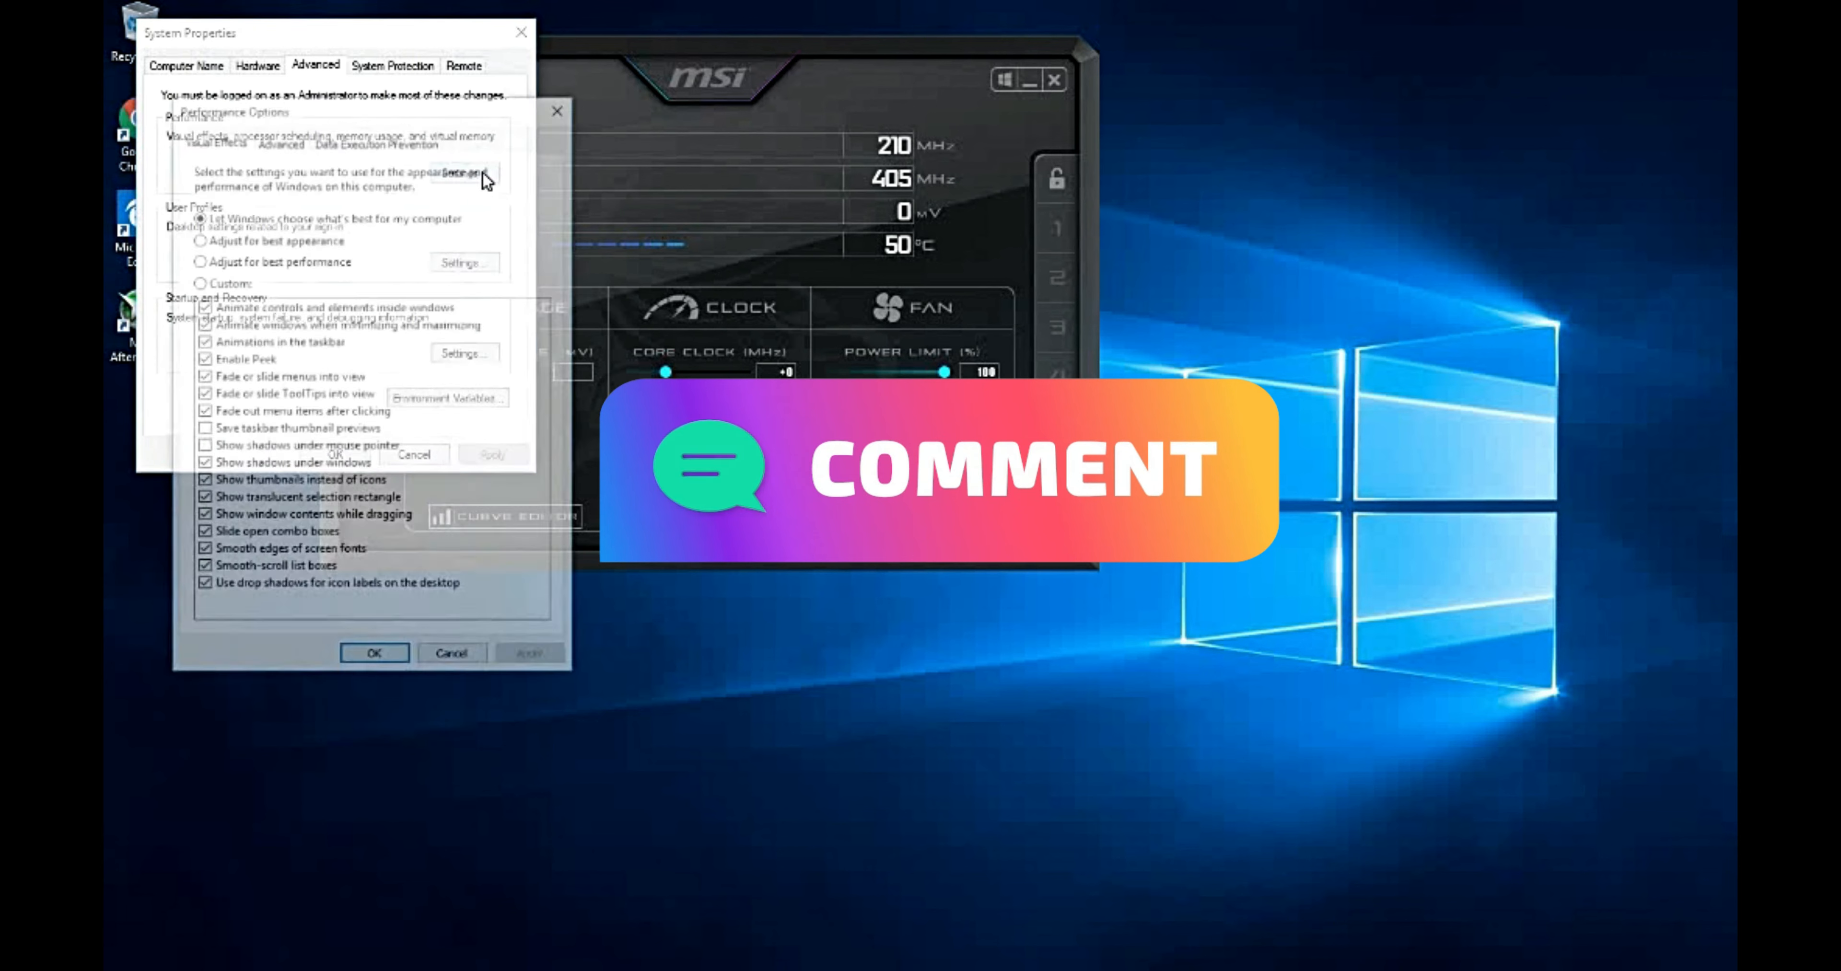
click(286, 142)
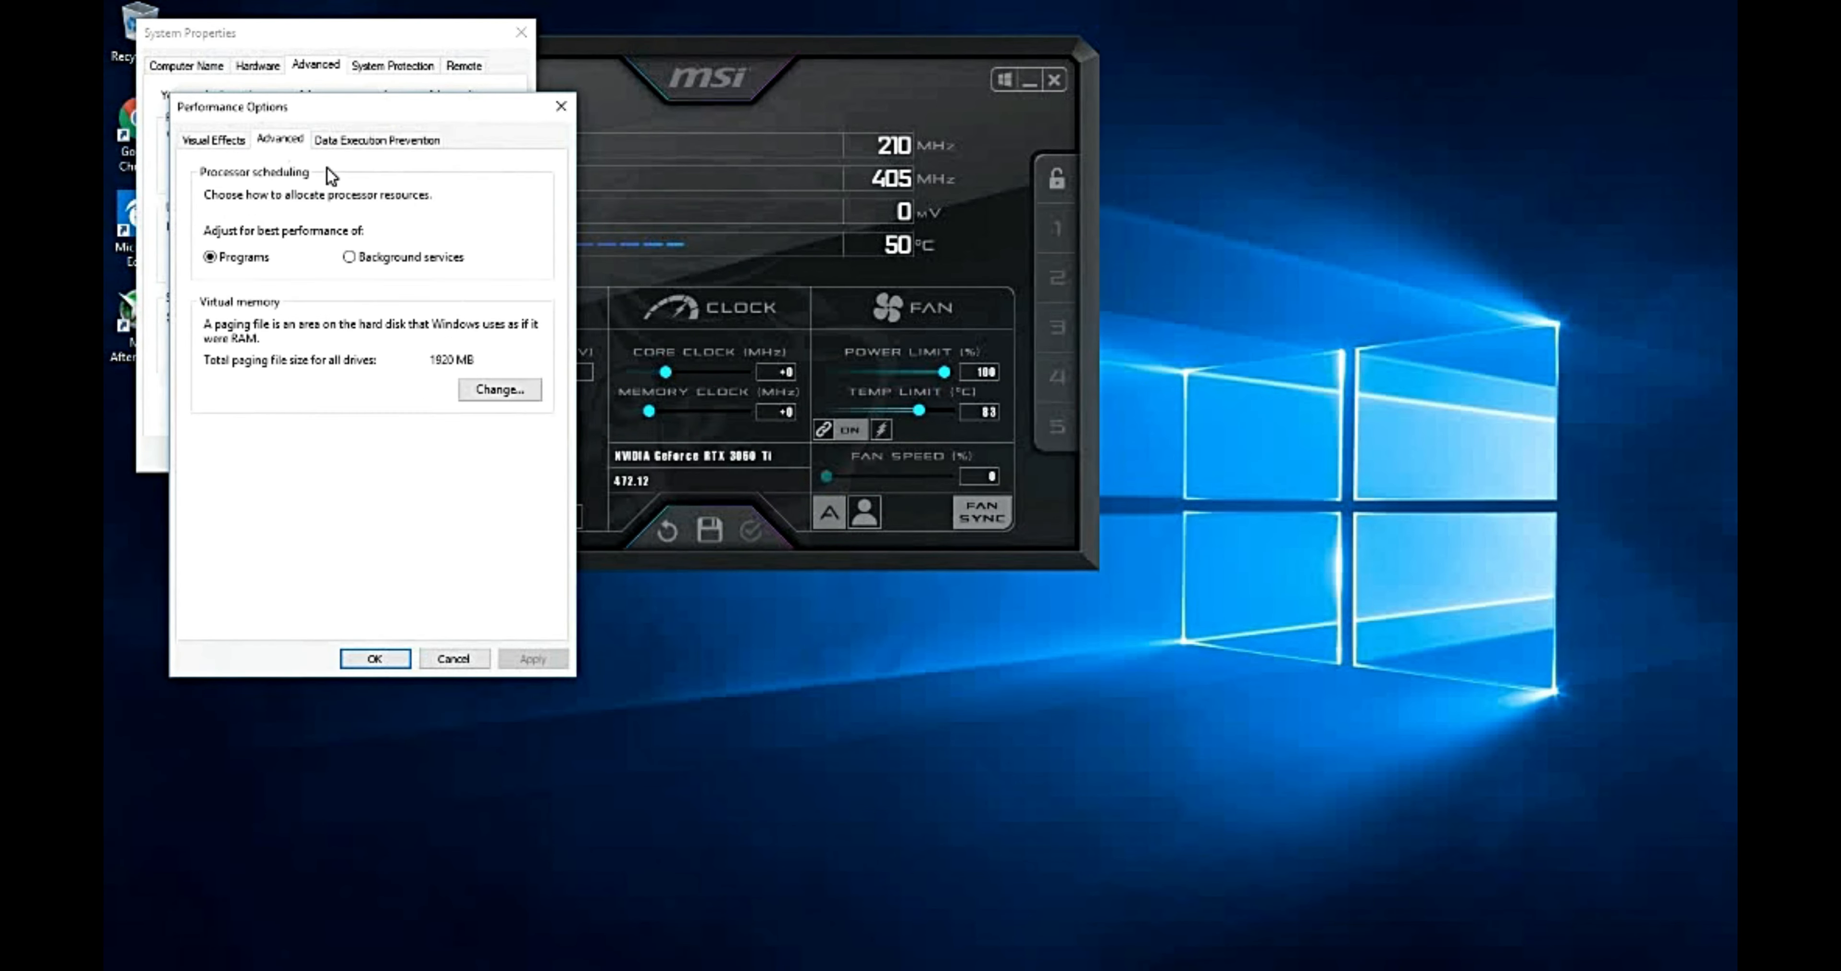
click(513, 391)
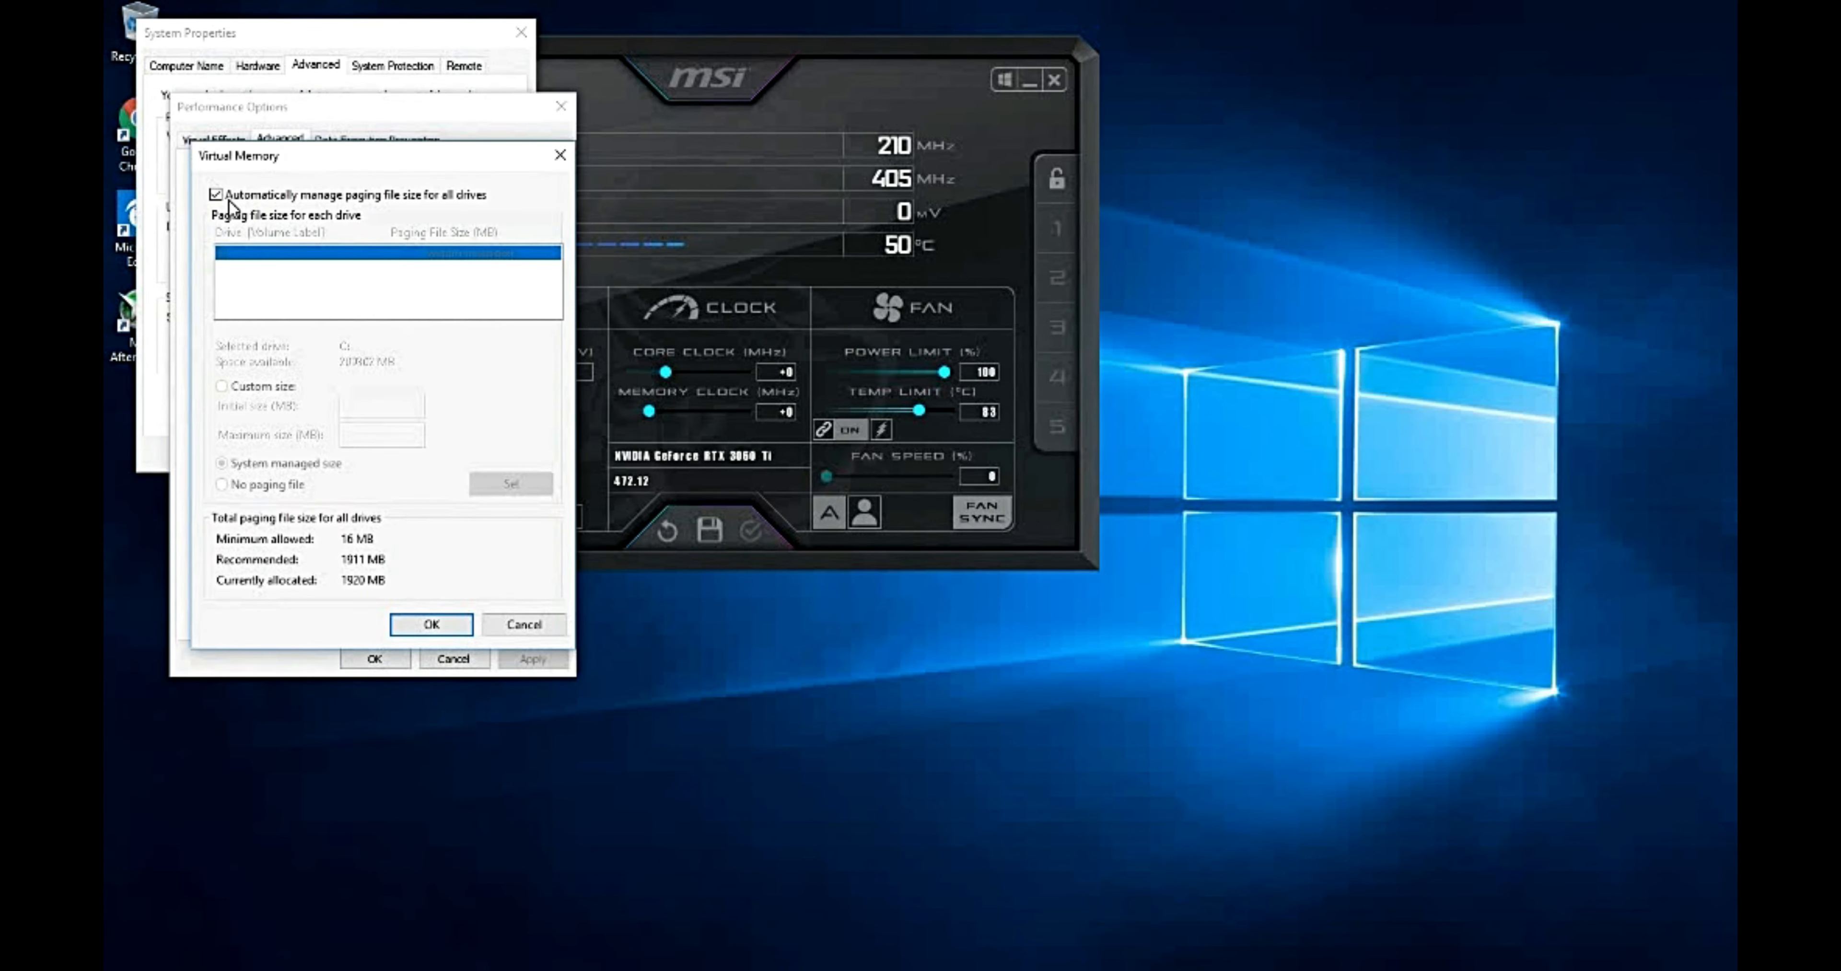
click(217, 196)
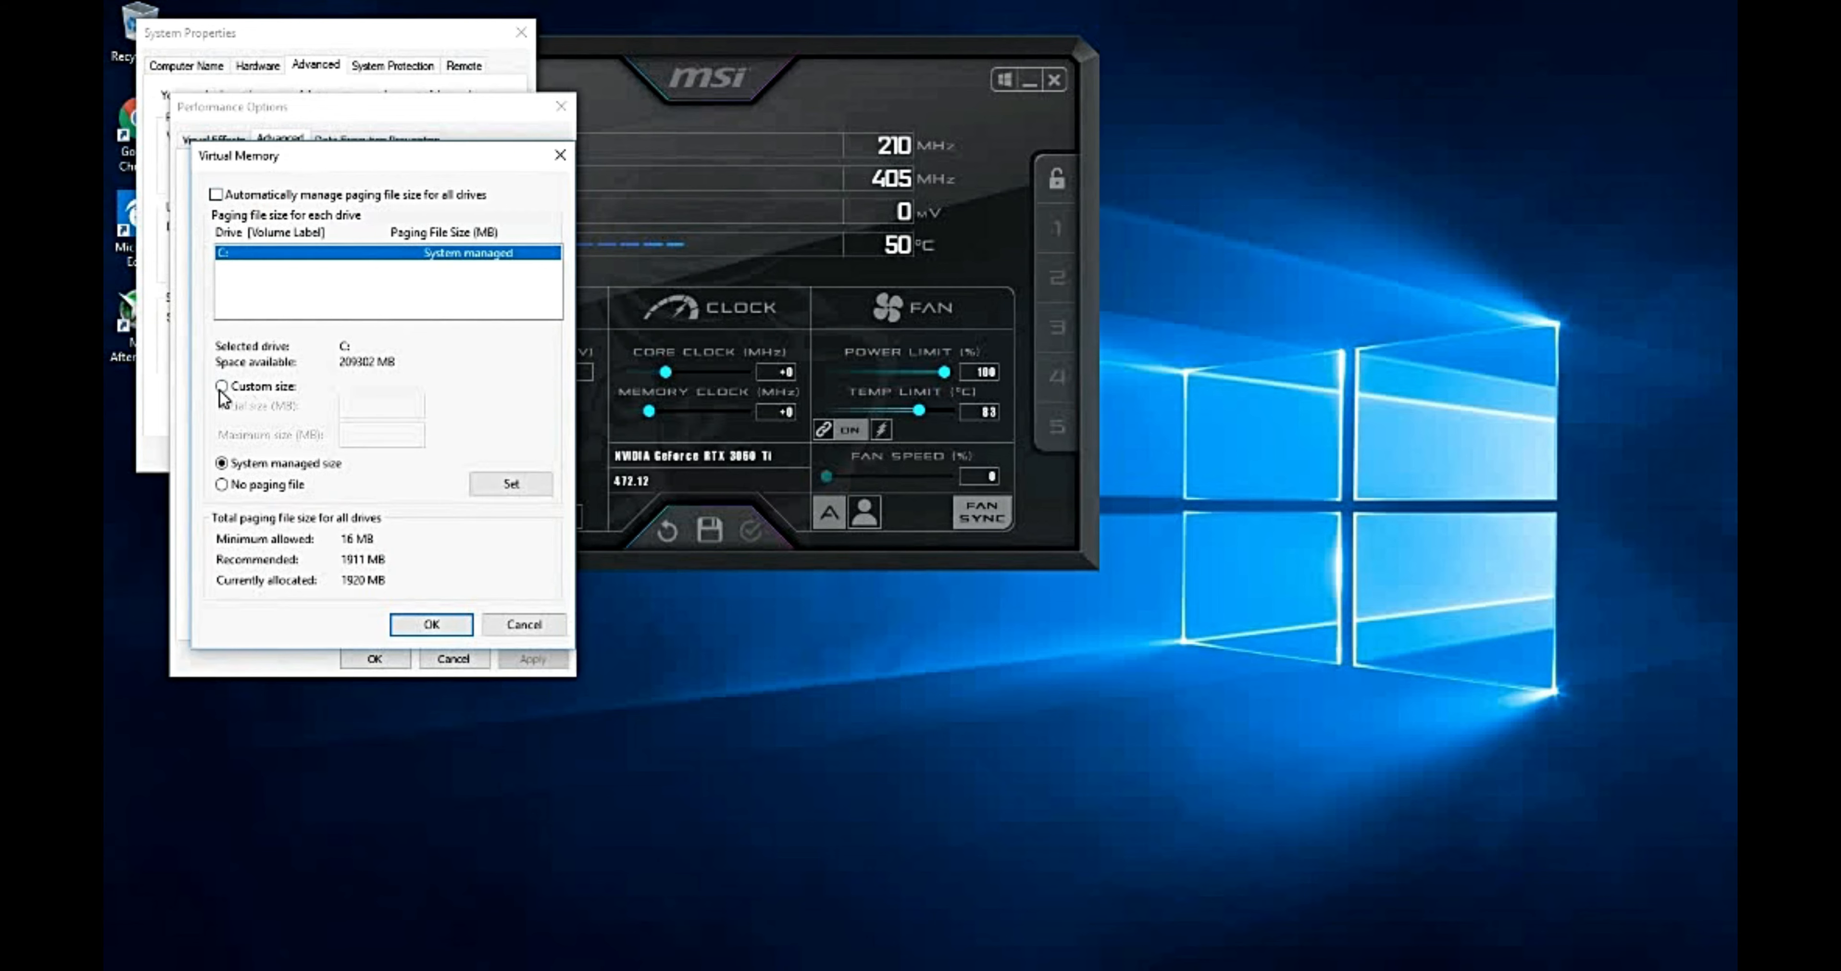
click(222, 386)
click(373, 404)
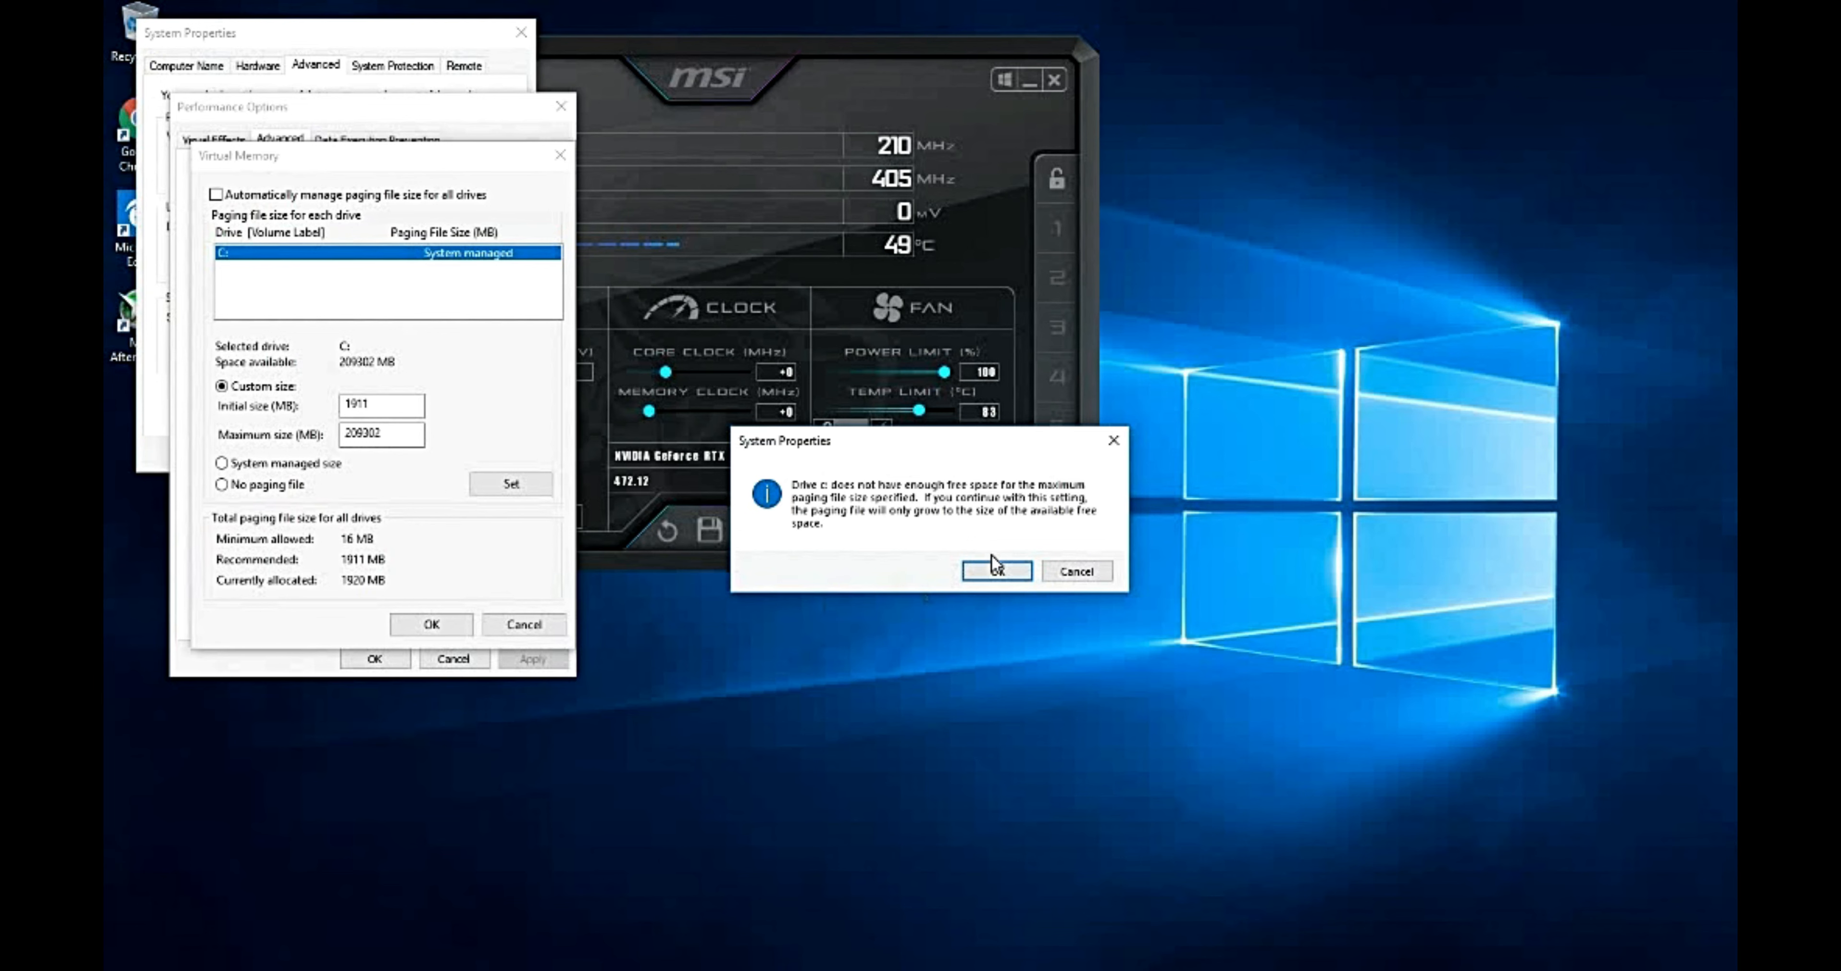
click(1000, 572)
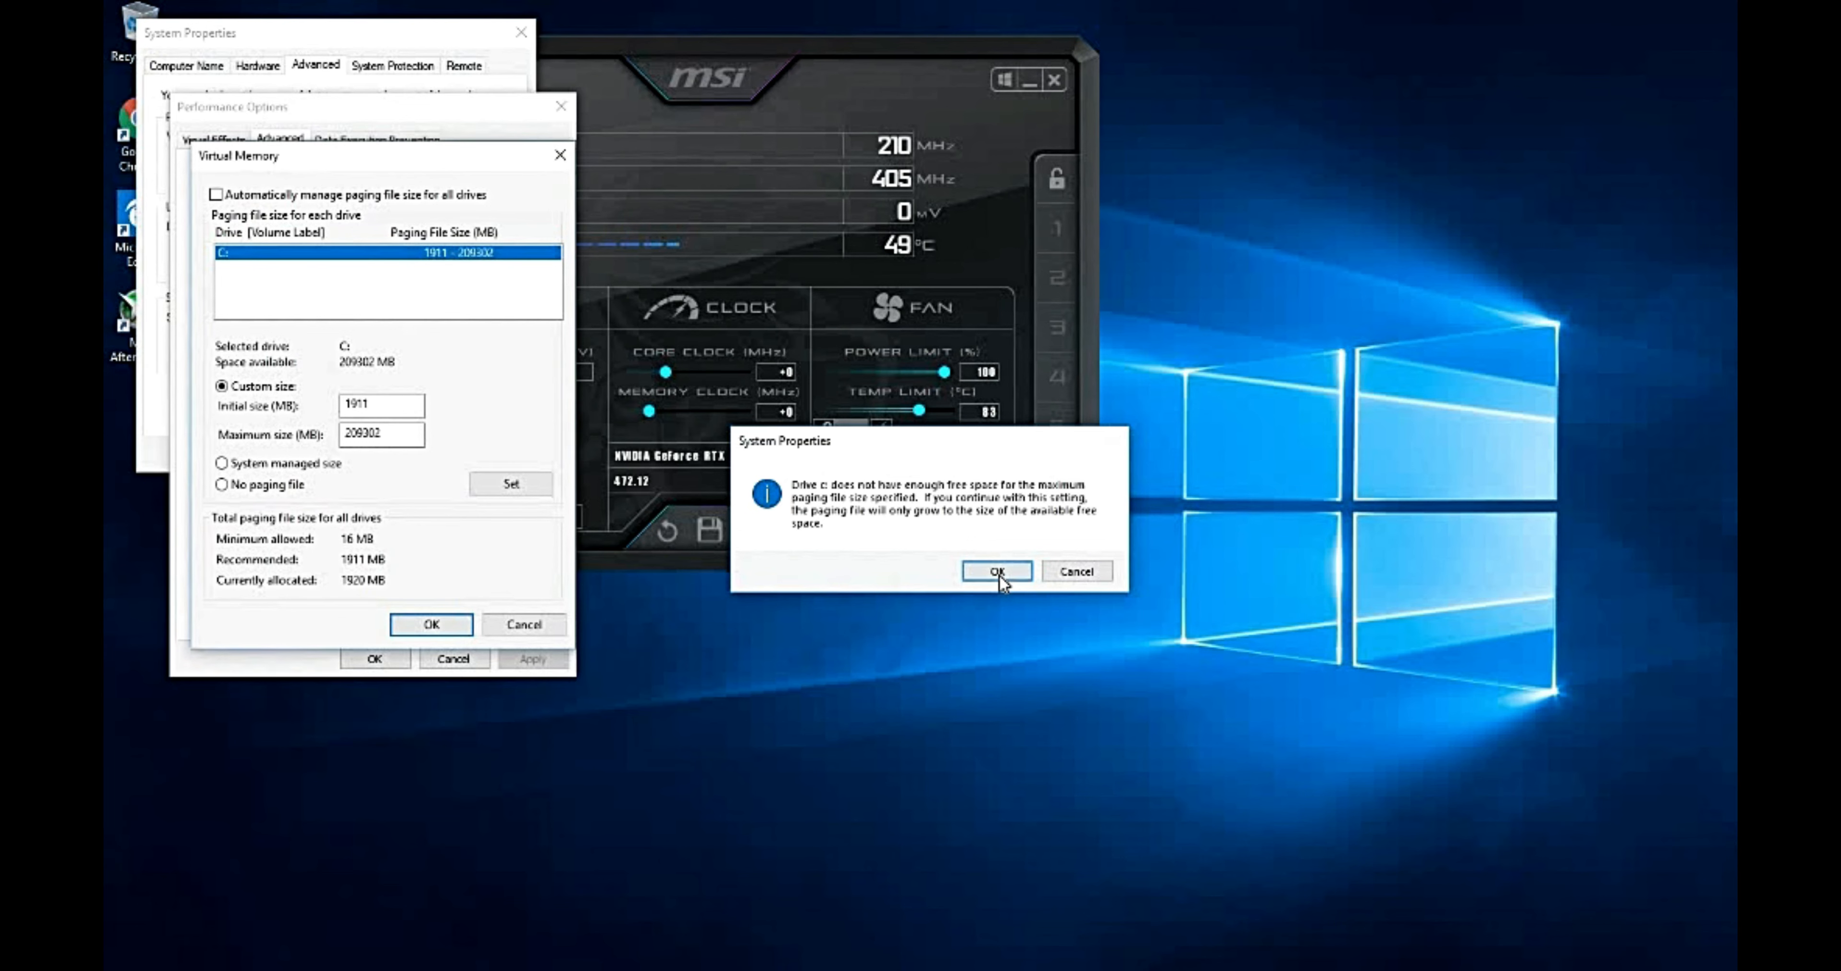
click(432, 624)
click(1063, 564)
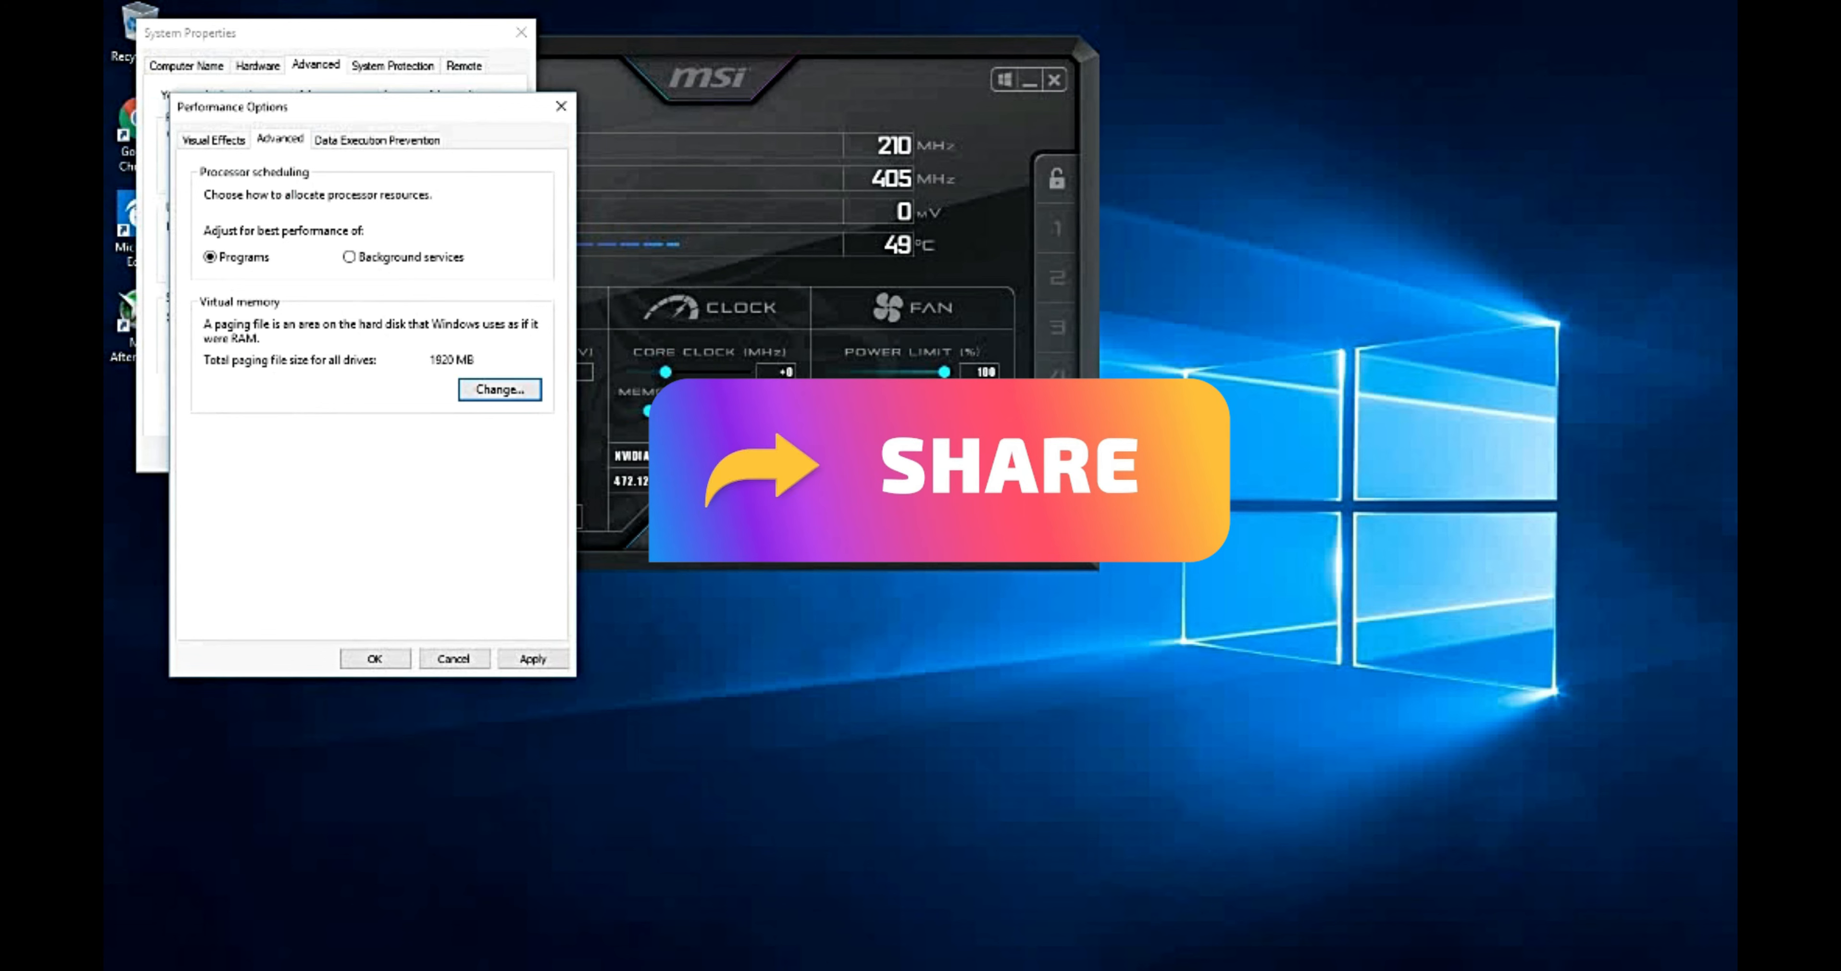
Open the Internet Protocol Version 4 (TCP/IPv4) properties of the Wi-Fi adapter from the network settings.
right_click(1579, 969)
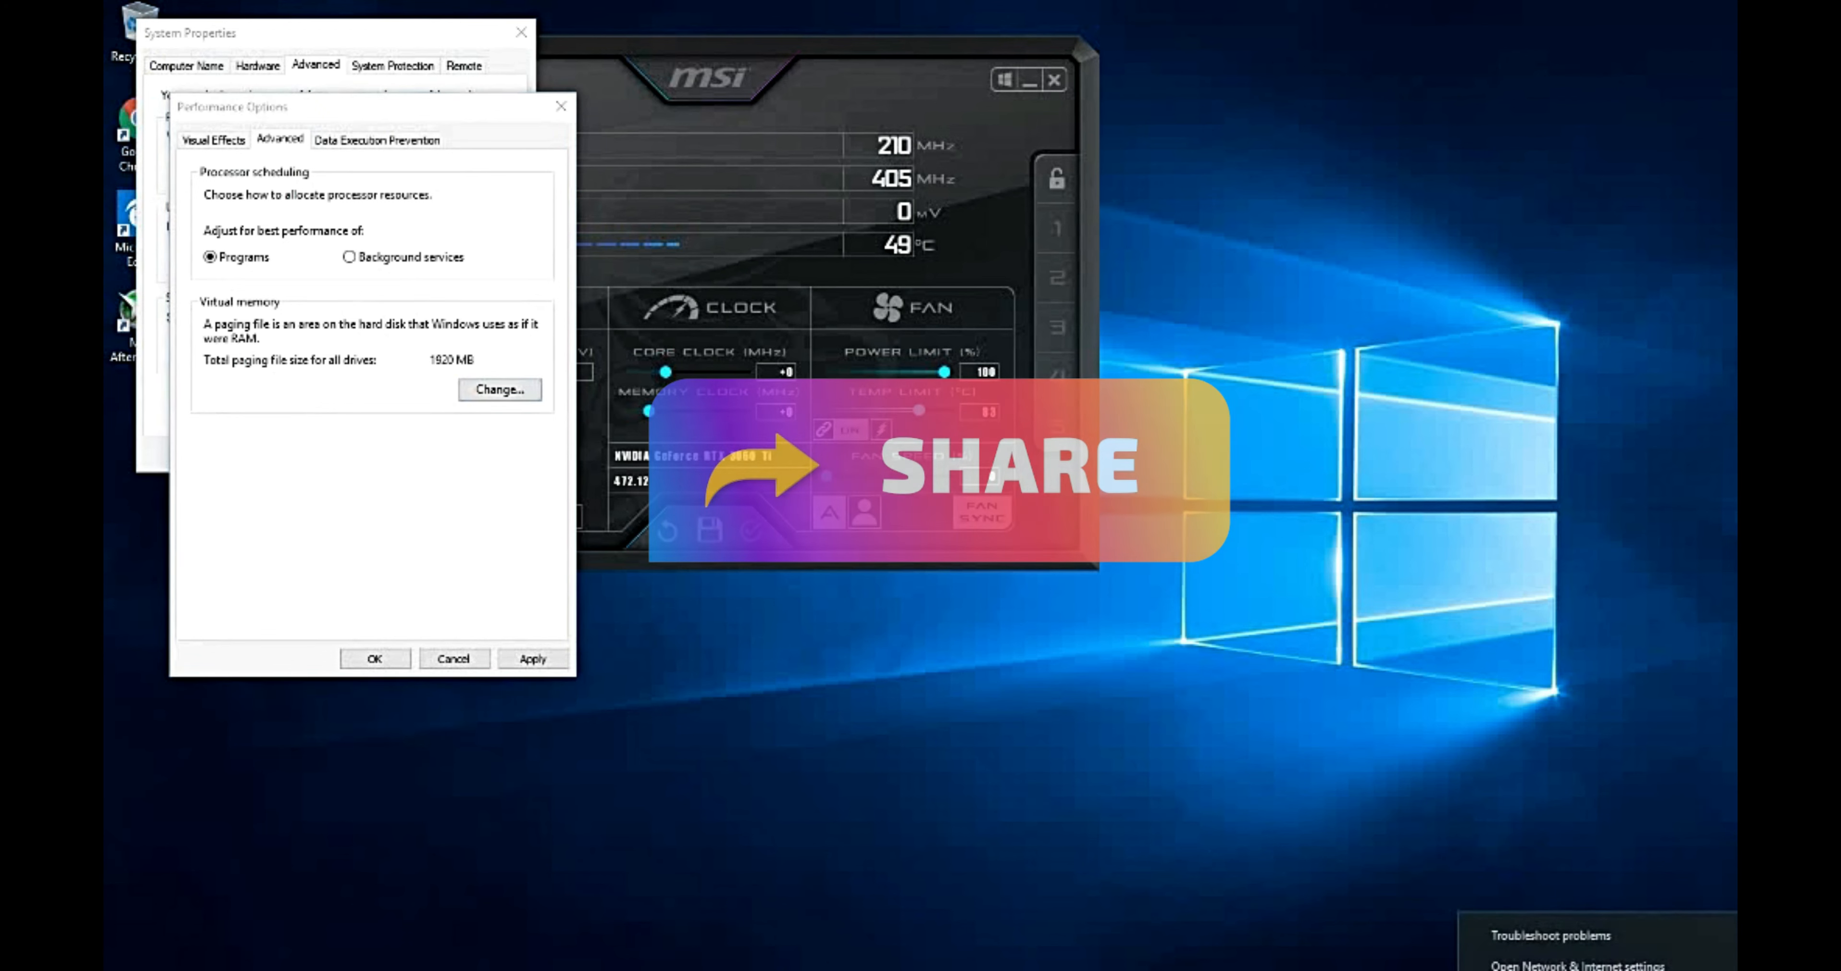
click(1572, 964)
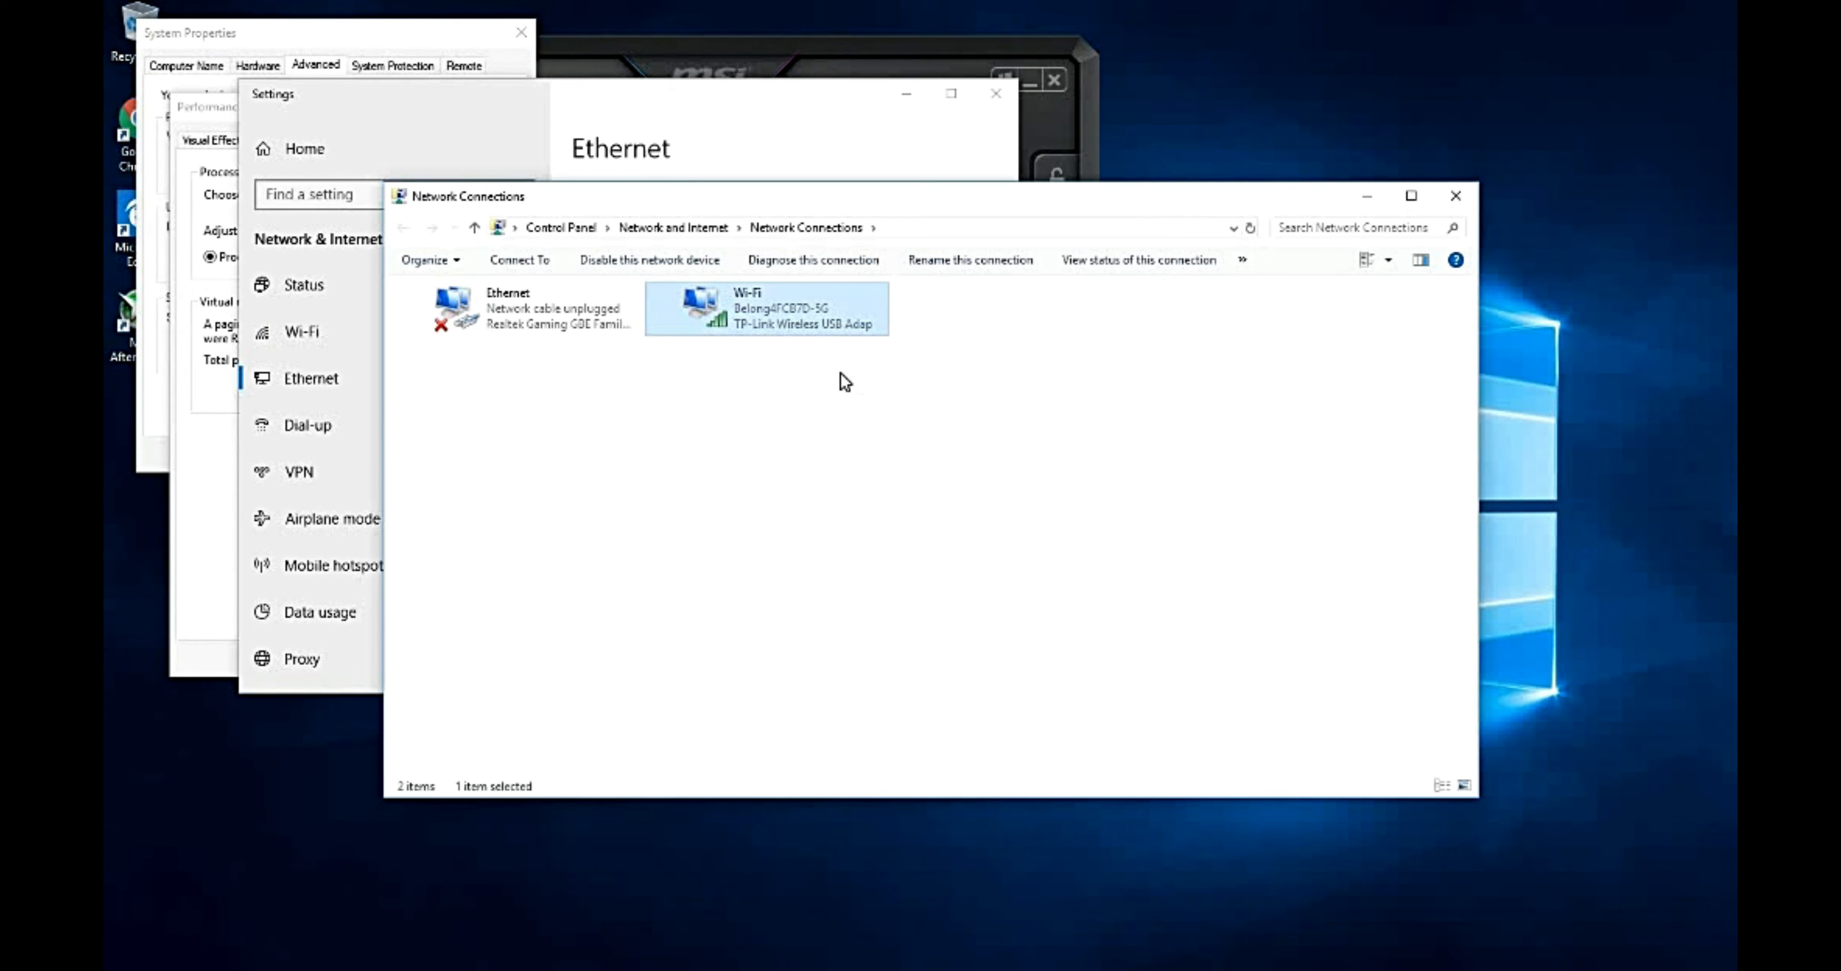
right_click(782, 330)
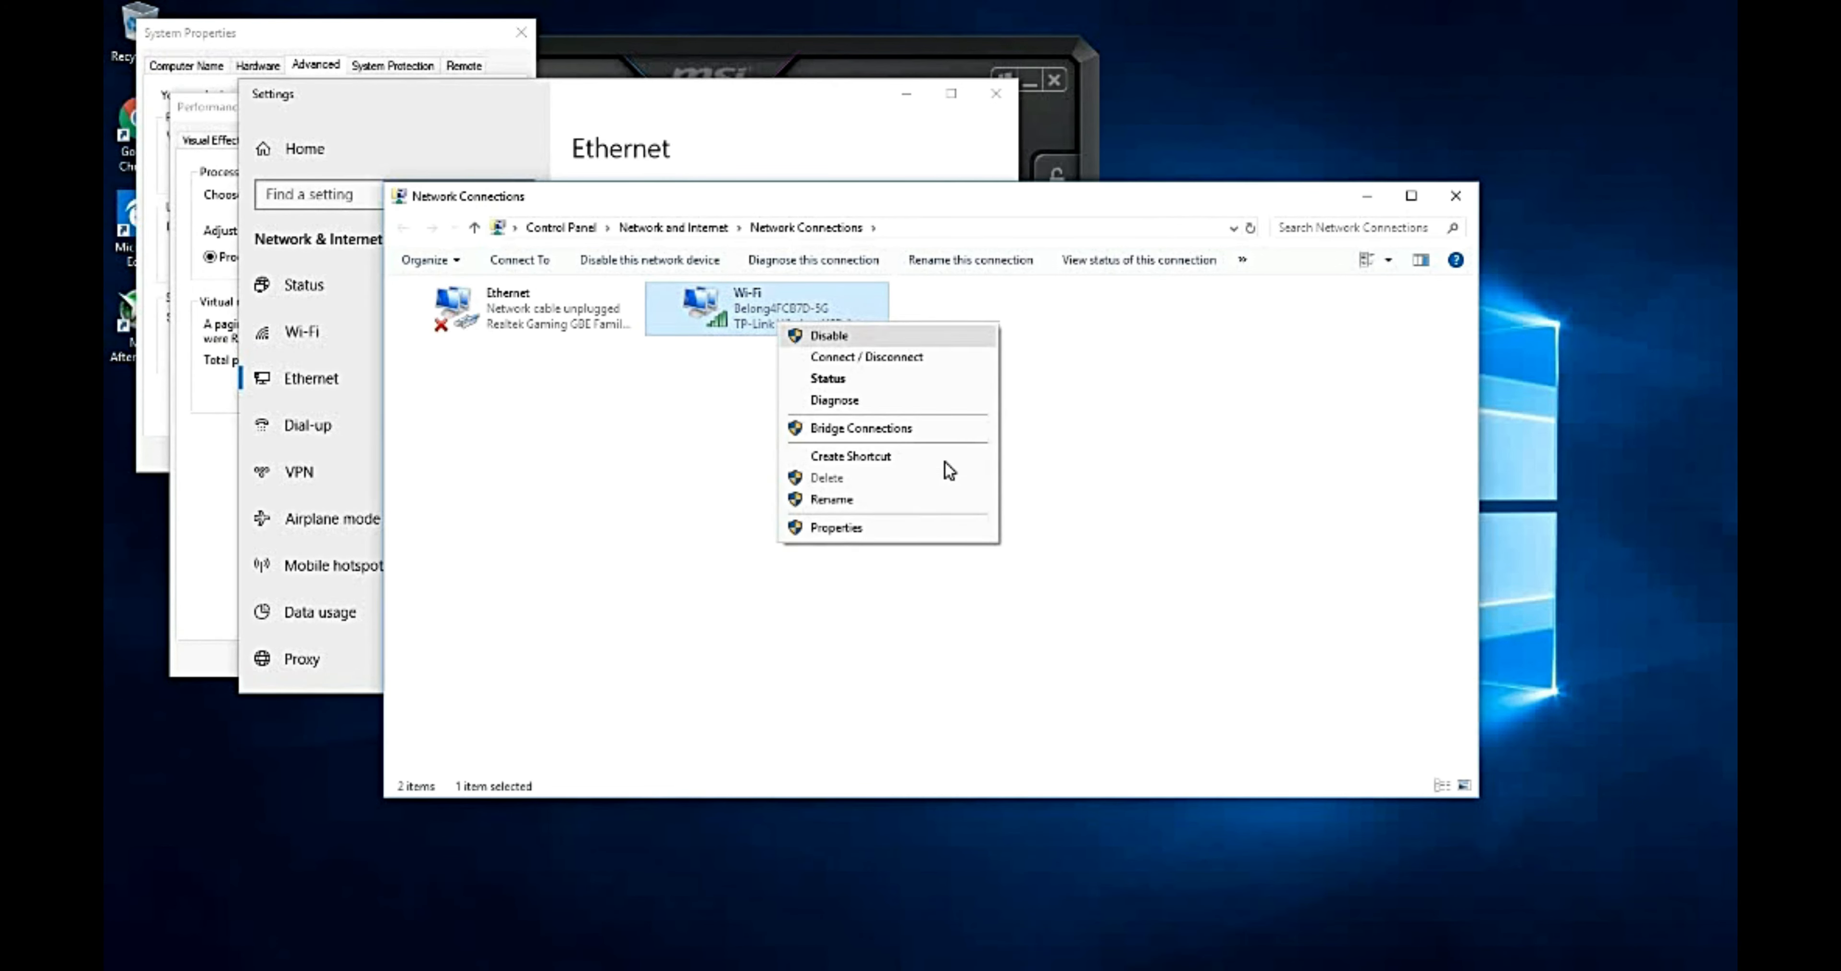
click(887, 528)
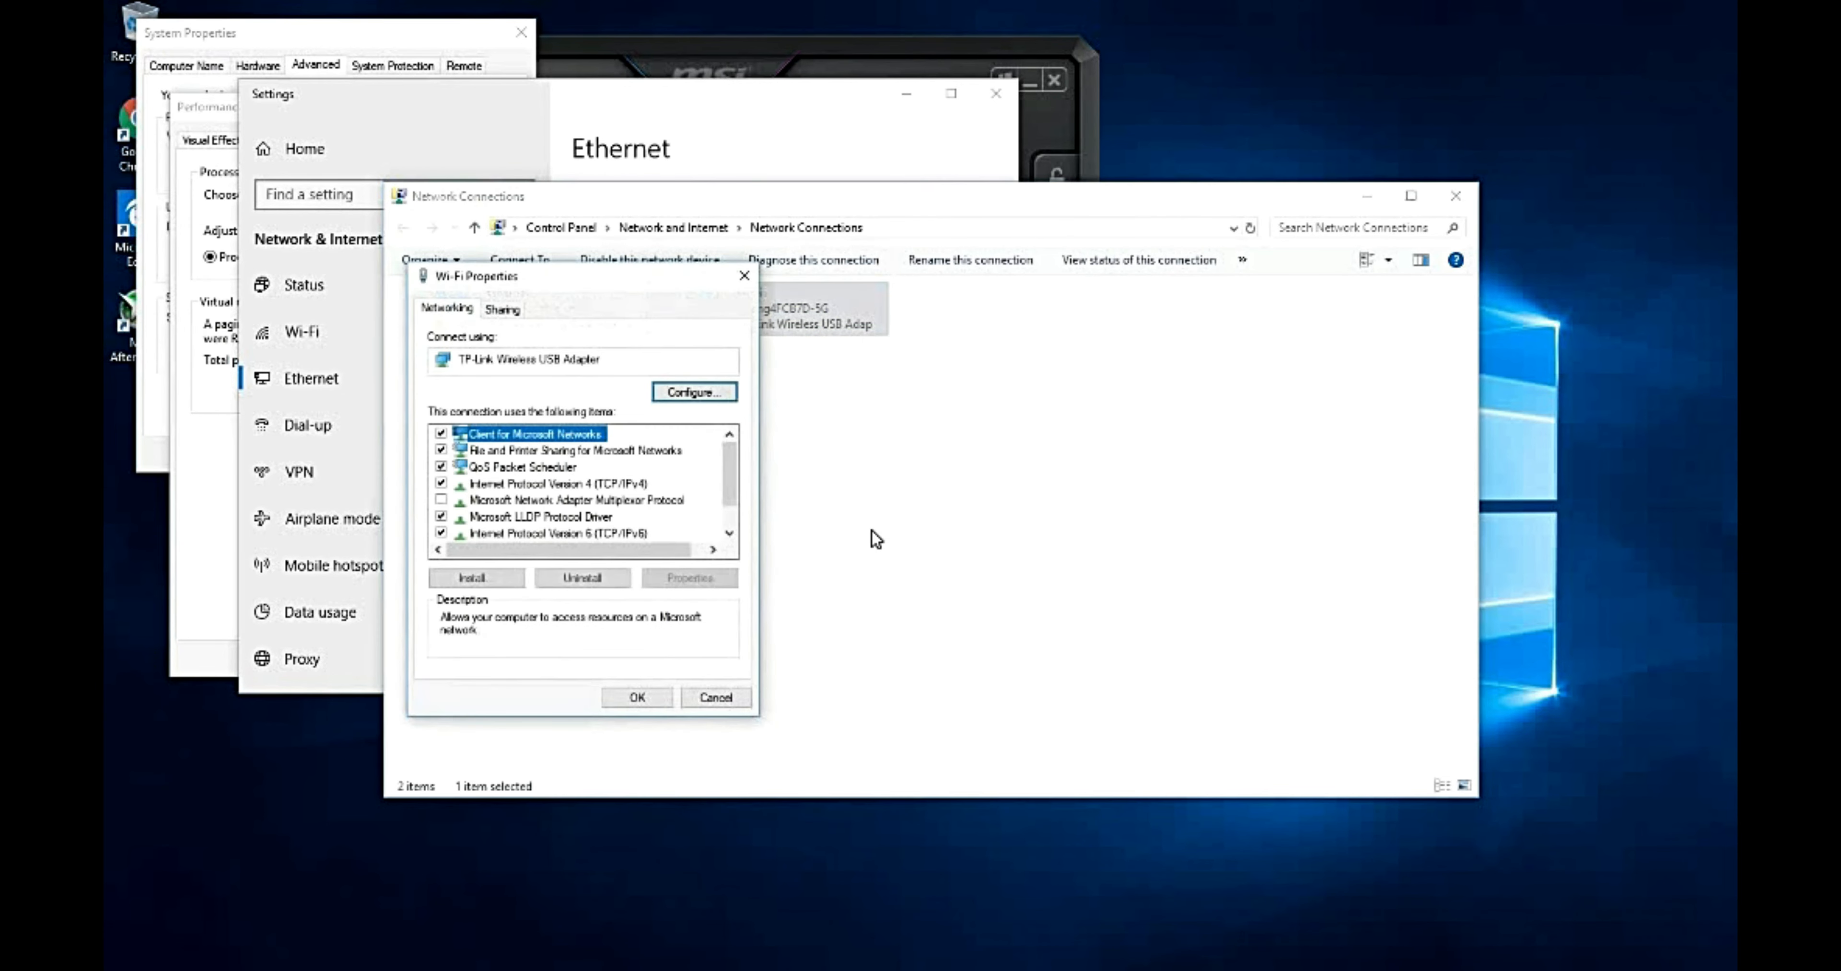
click(632, 487)
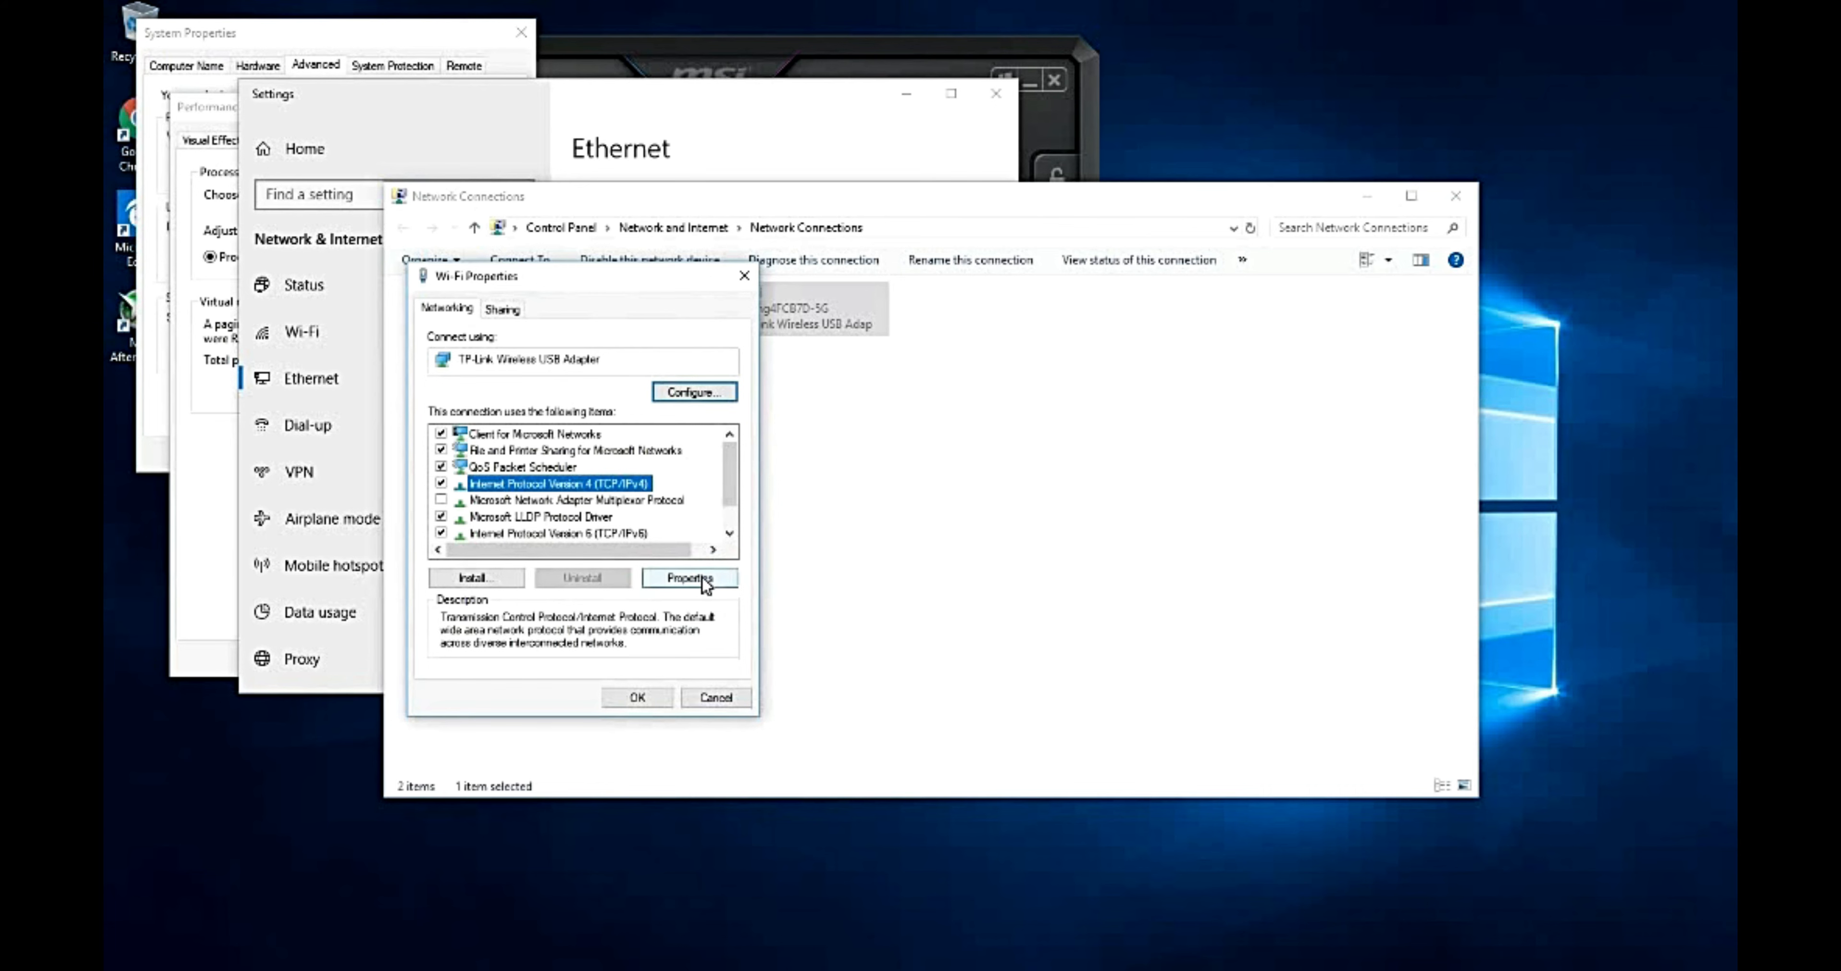
click(689, 578)
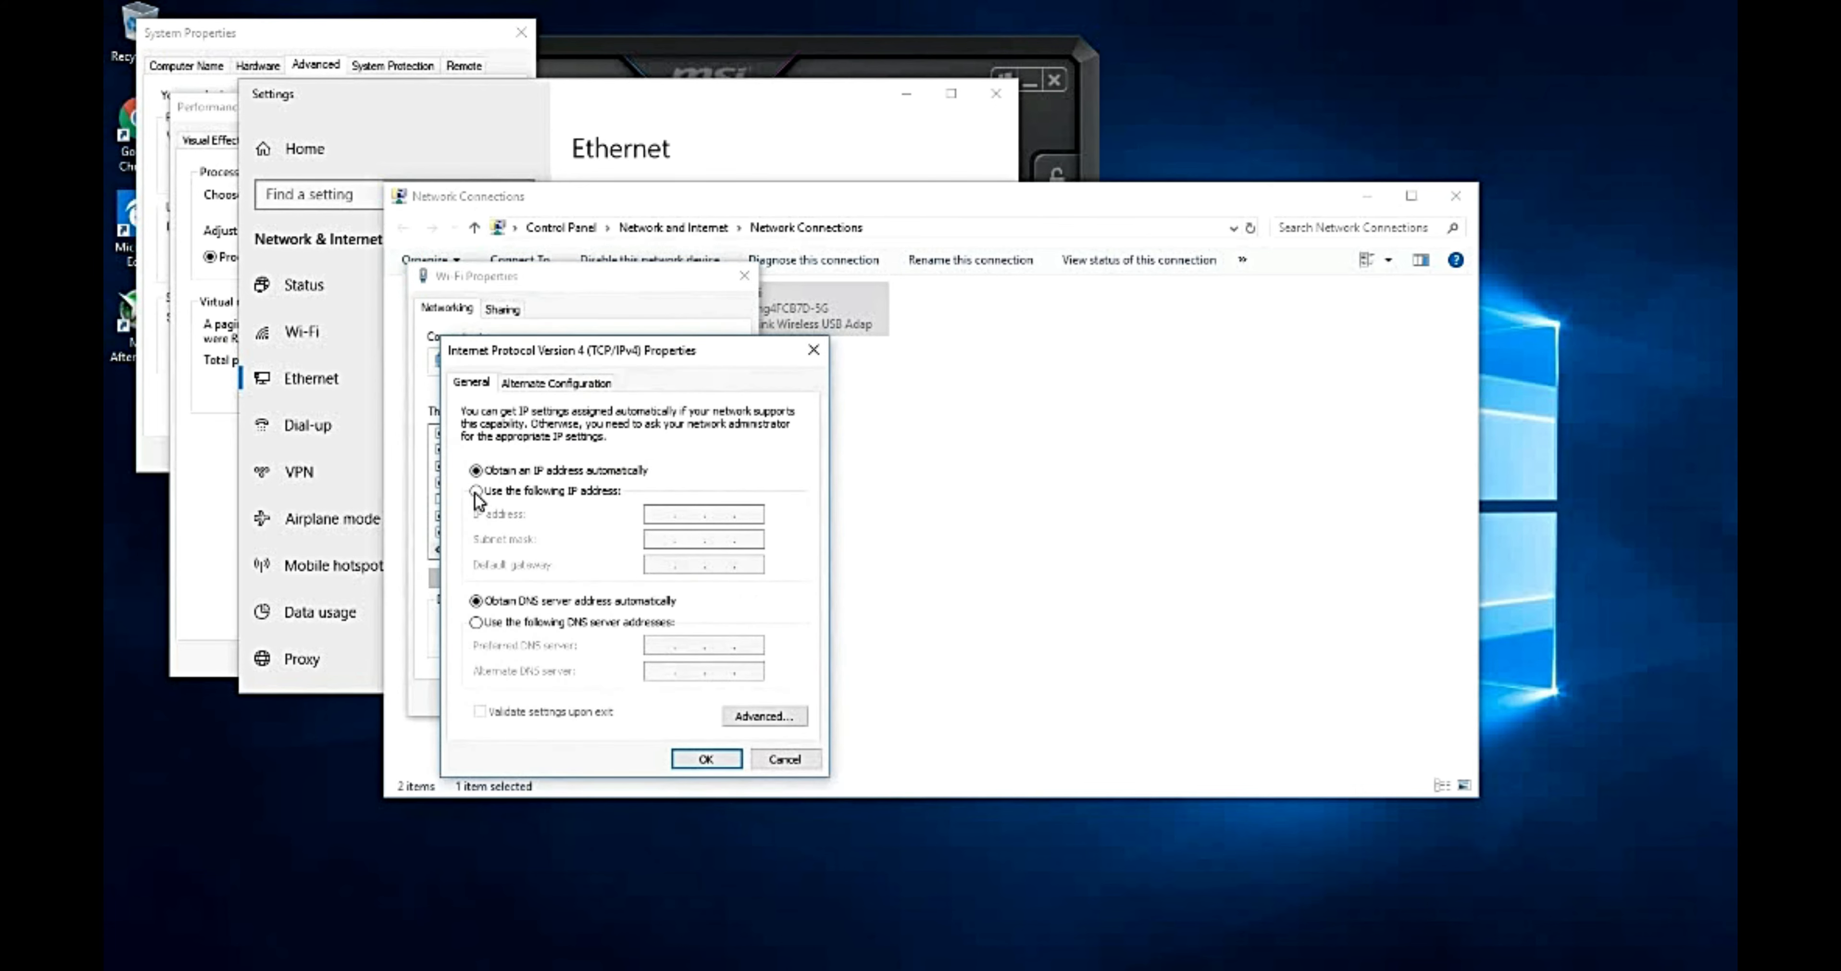
Switch the adapter to manual IP addressing with subnet mask 255.255.255.0, preferred DNS 8.8.8.8 and alternate DNS 8.8.4.4.
click(476, 491)
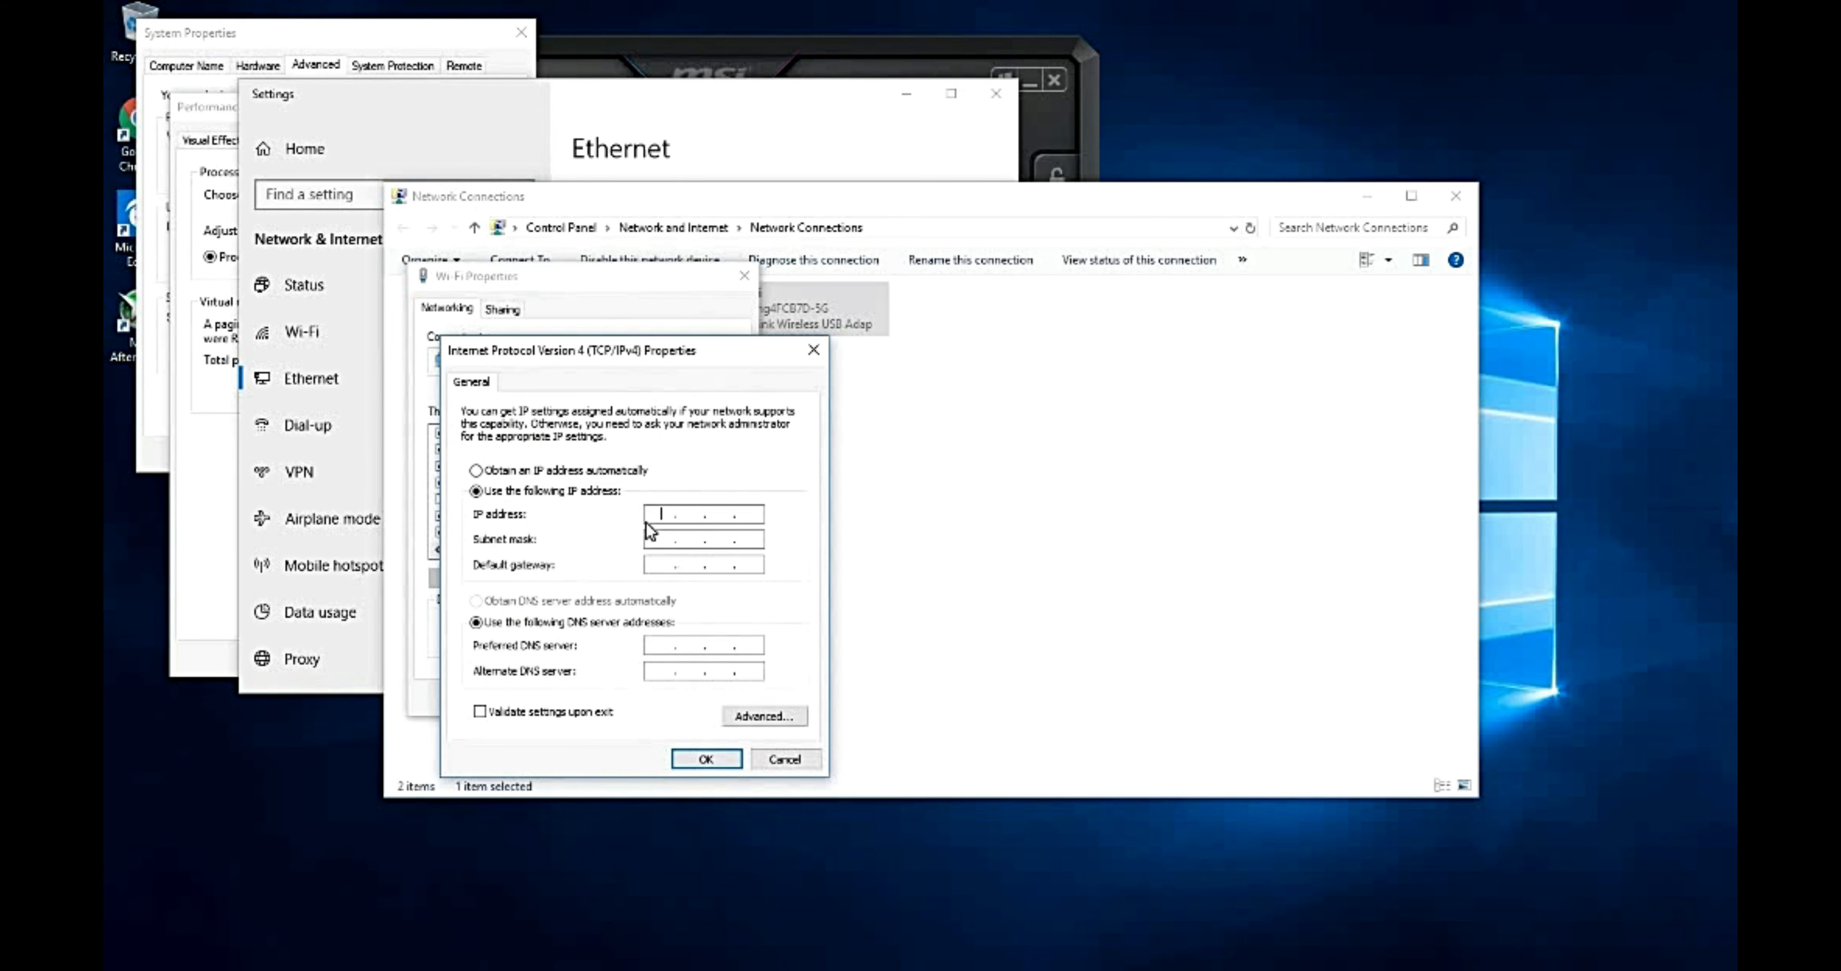
click(666, 542)
text(255 . 255 . 255 . 0)
click(664, 564)
text(8.8.8)
click(682, 672)
text(8 . 8 . 4 . 4)
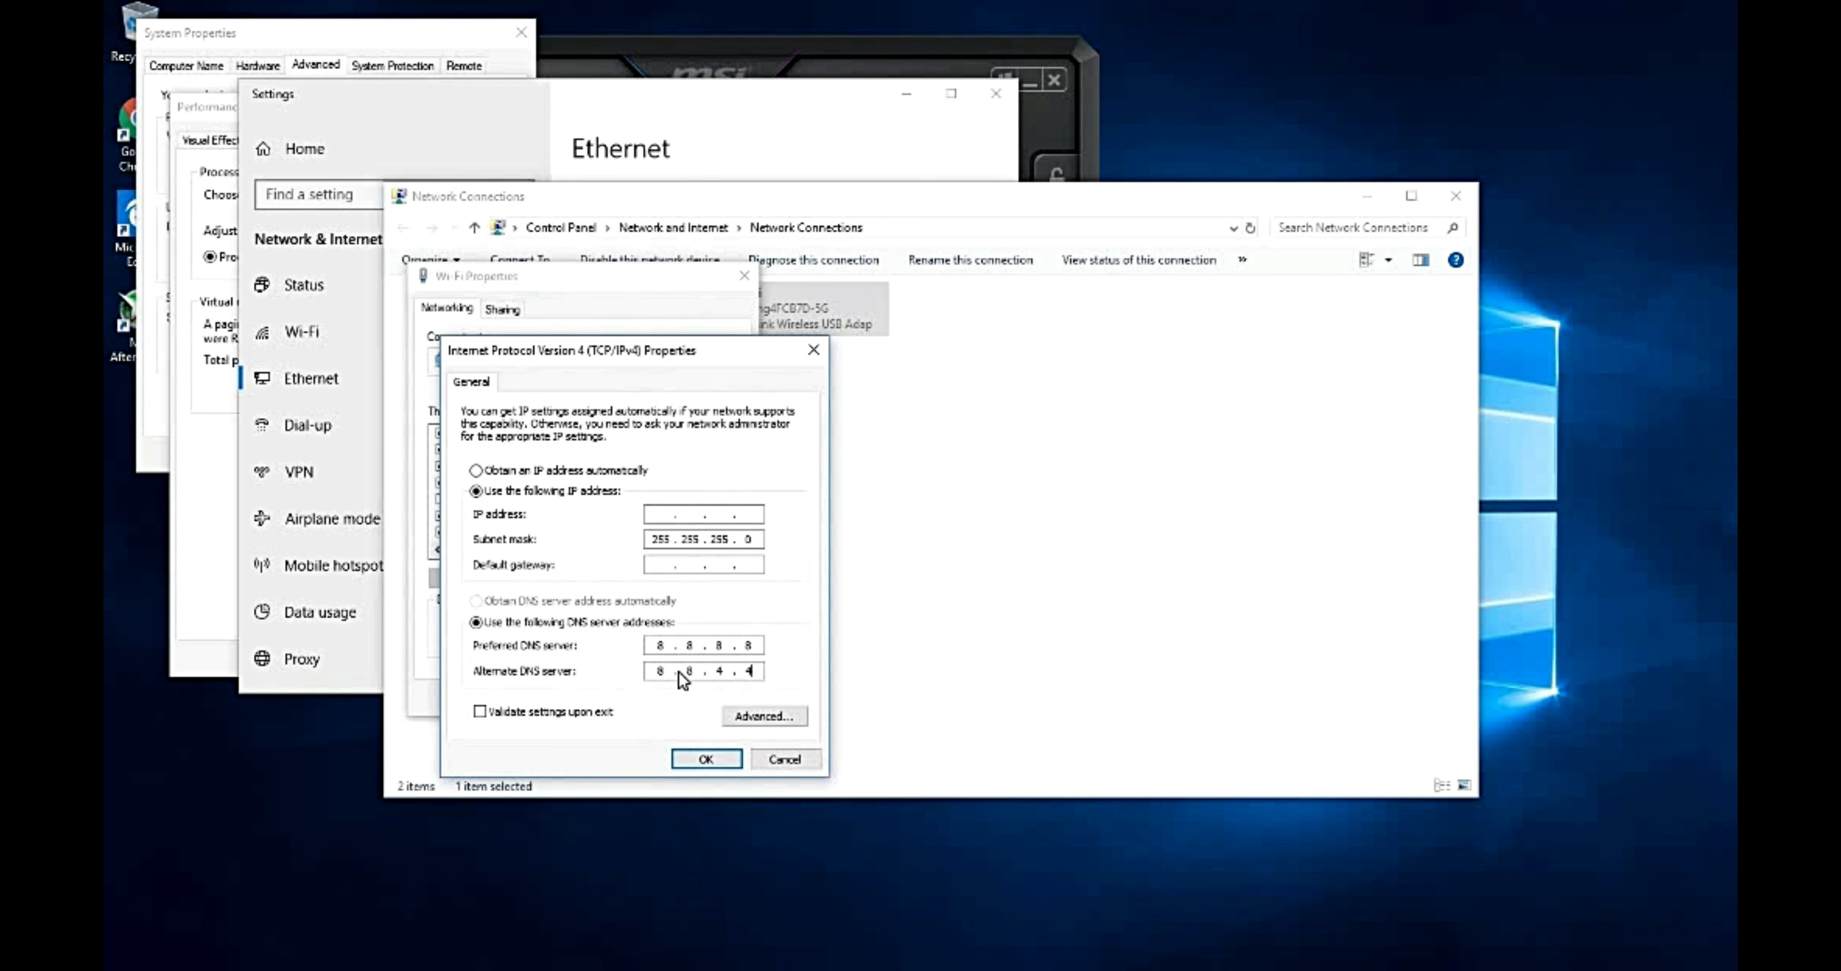